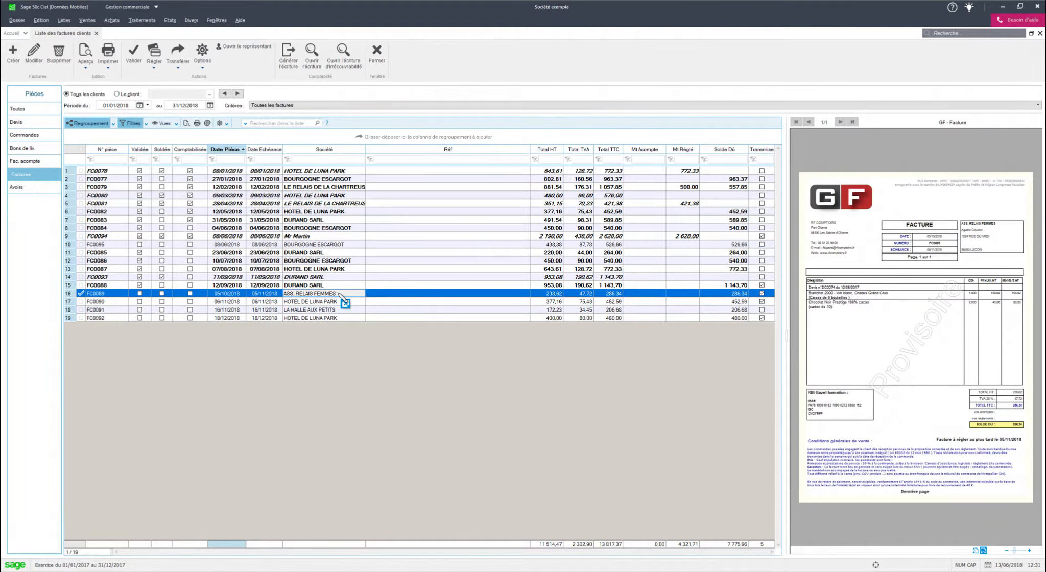
- Open the ASS. RELAIS FEMMES invoice dated 05/10/2018 from the customer invoice list
left_click(345, 303)
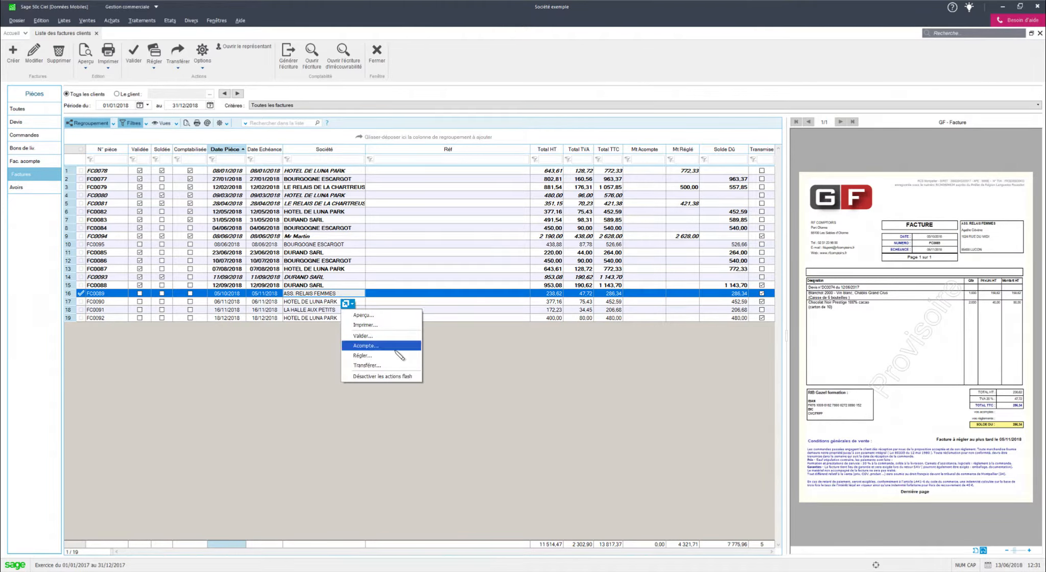
left_click(303, 293)
double_click(303, 294)
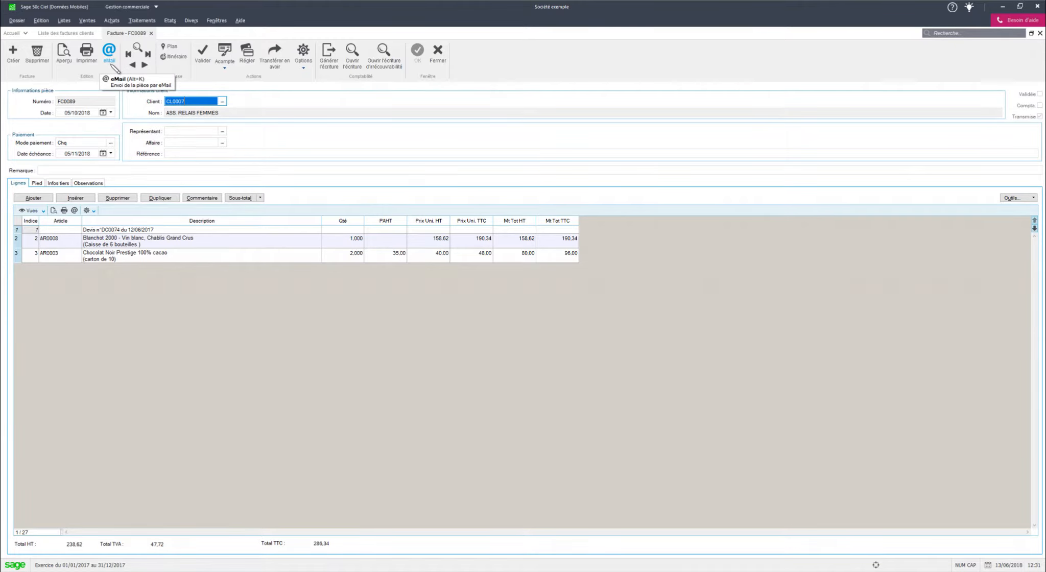
- Prepare an e-mail of the unvalidated invoice, keeping it provisional and using the ECOROULE - Facture design
left_click(109, 59)
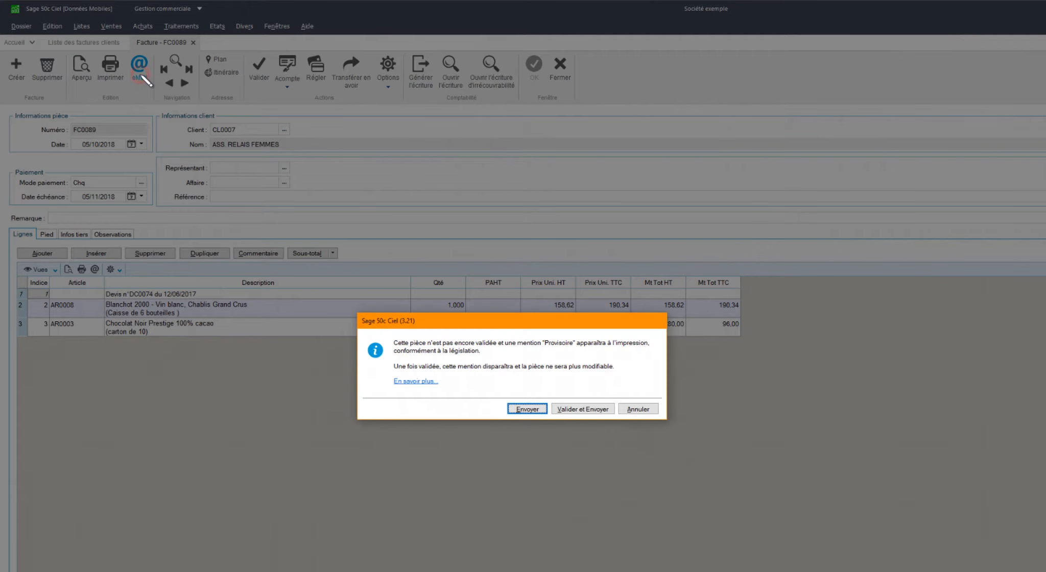
left_click(528, 409)
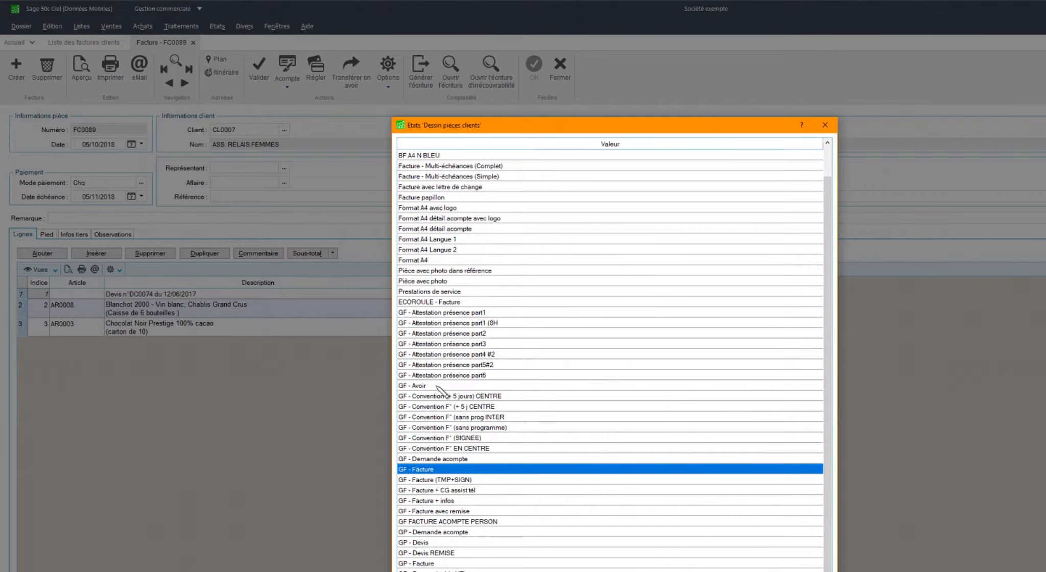
left_click(415, 303)
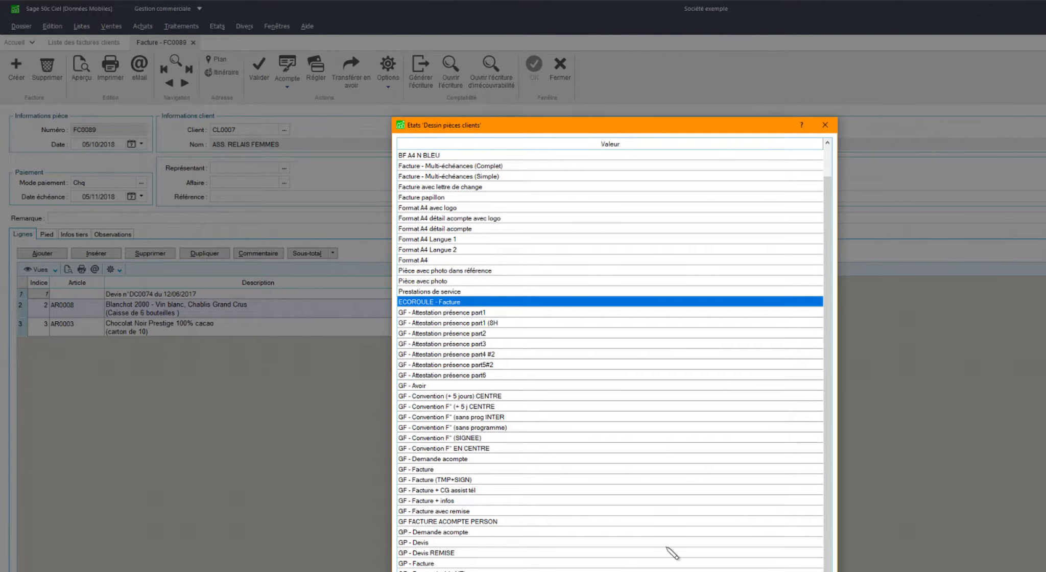
left_click(587, 571)
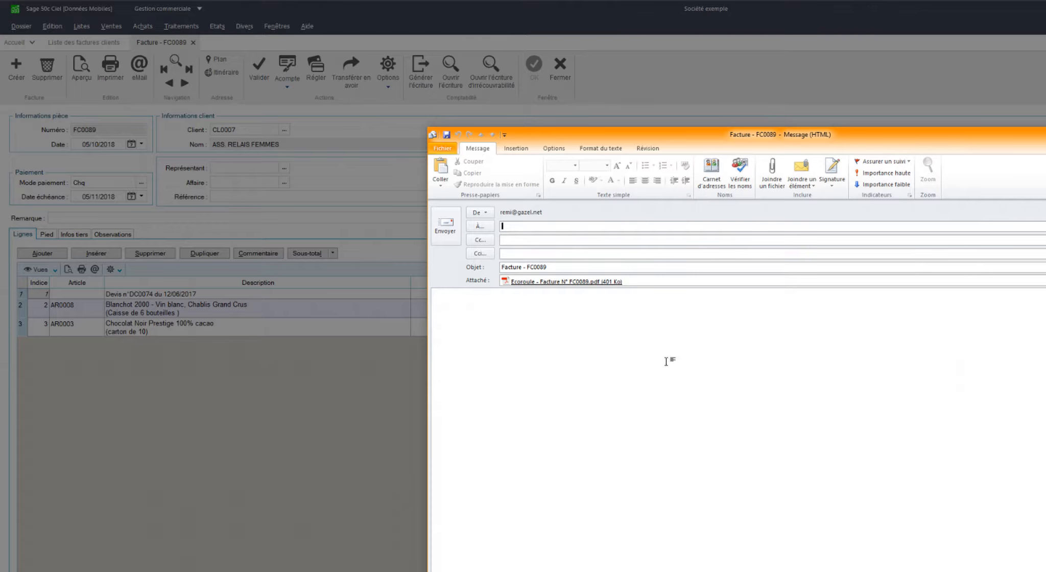
- Open the attached PDF invoice from the e-mail draft, look through the page and close it
left_click_drag(638, 281, 498, 281)
left_click(638, 281)
double_click(550, 282)
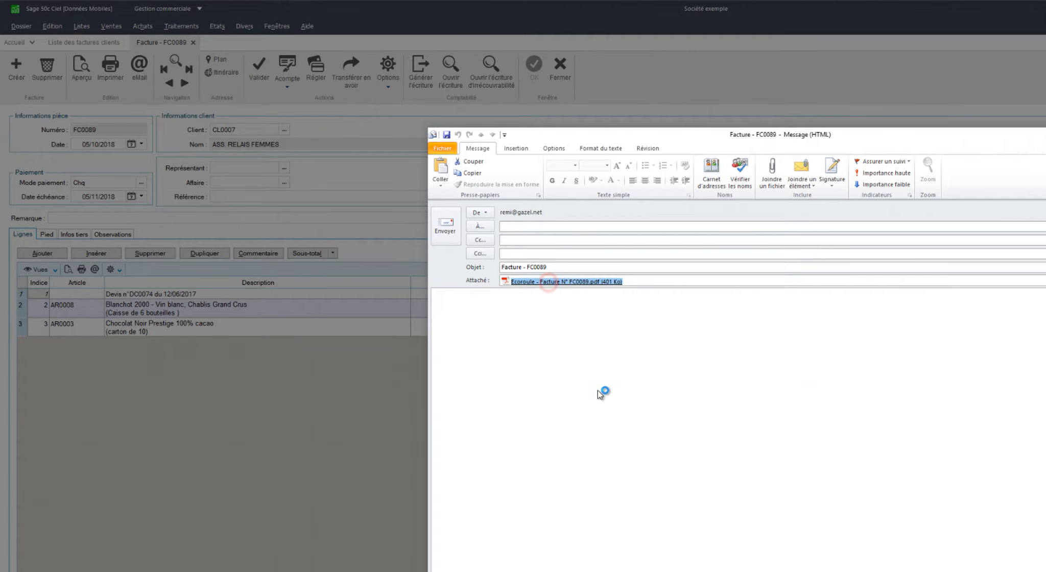
scroll(612, 411, "down", 6)
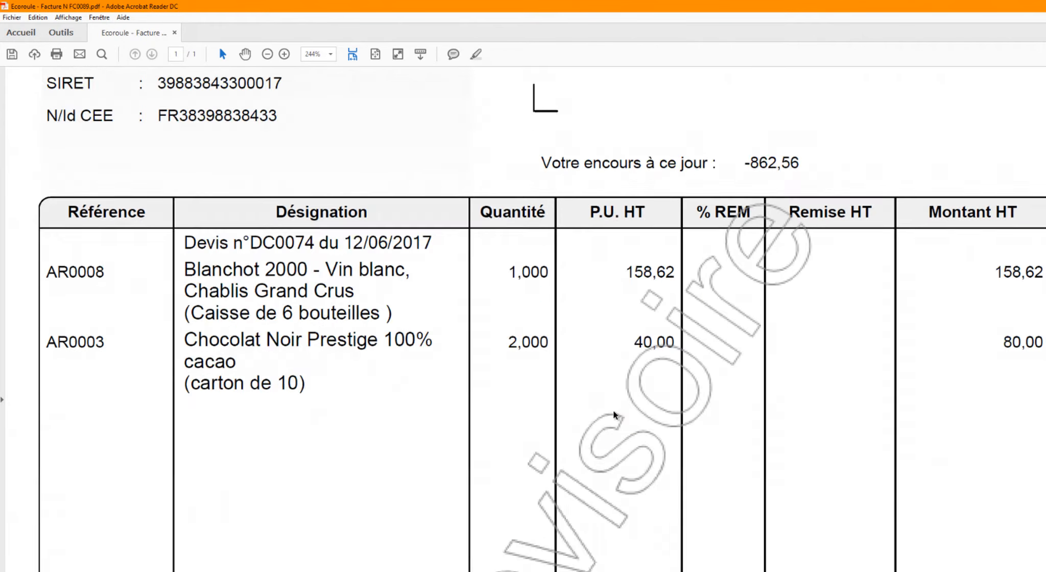
scroll(612, 414, "up", 5)
key("alt+F4")
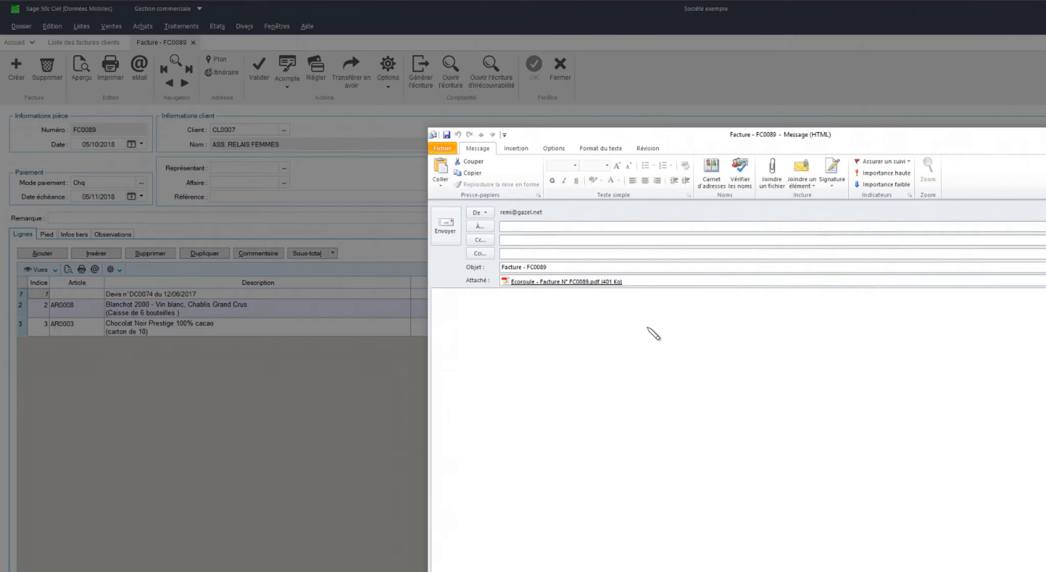
- Check the recipient, subject and body of the e-mail draft and close the draft
left_click(538, 226)
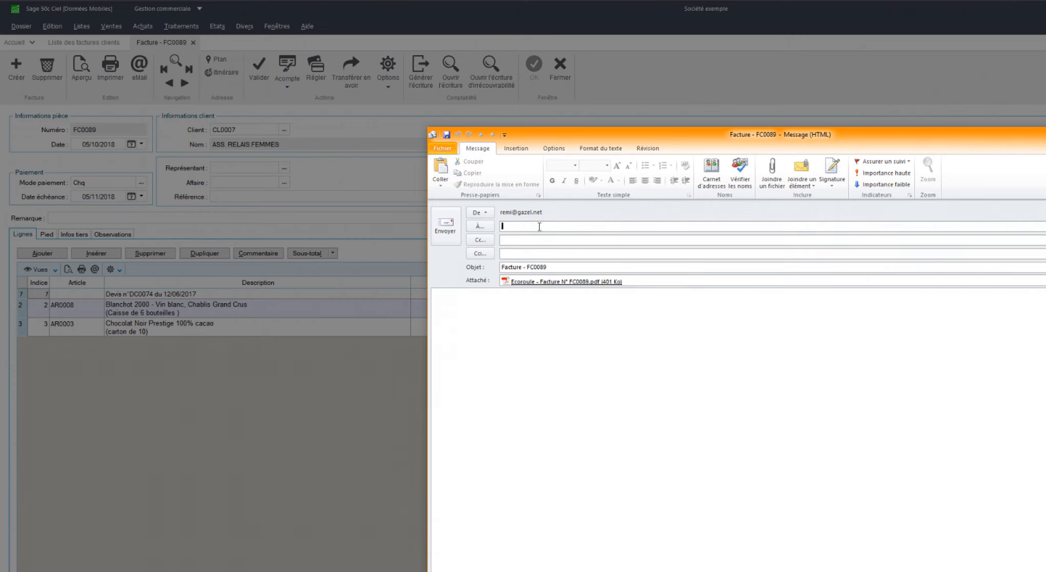
left_click(556, 265)
left_click_drag(525, 266, 495, 266)
left_click(570, 268)
left_click(490, 343)
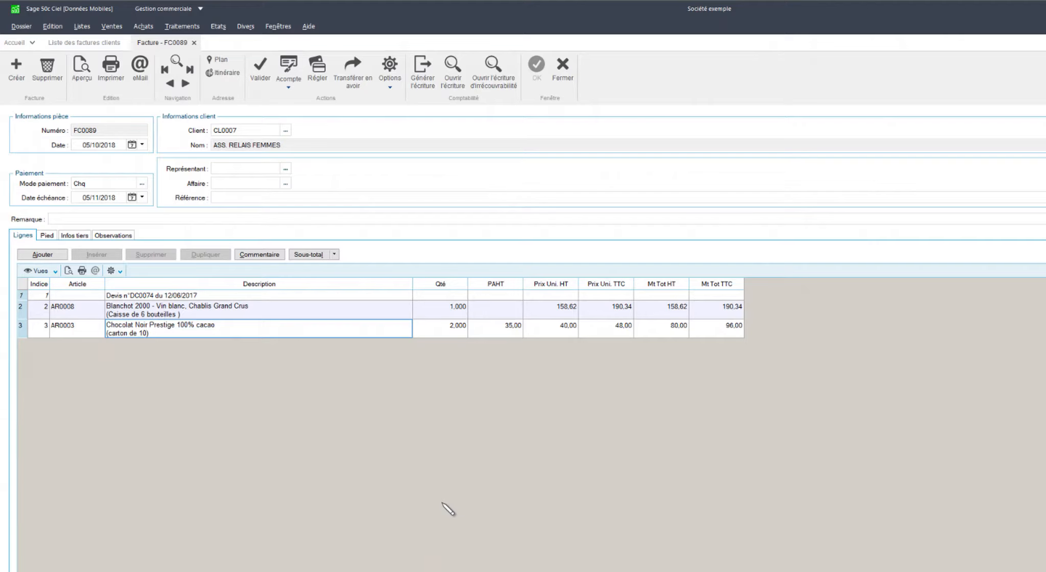
- Prepare the provisional invoice e-mail again, this time with the GF - Facture design
left_click(139, 67)
left_click(531, 411)
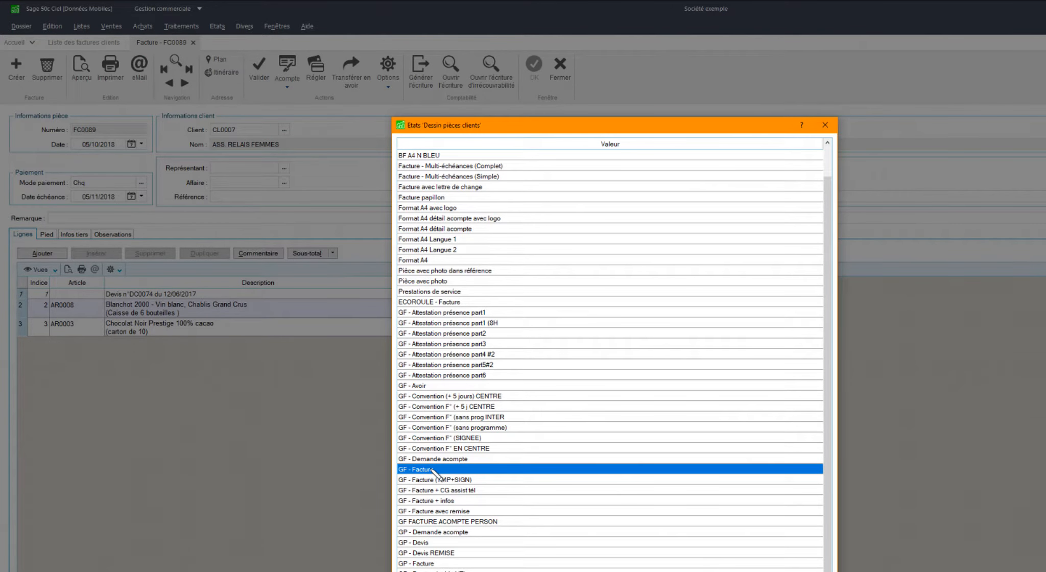
double_click(431, 469)
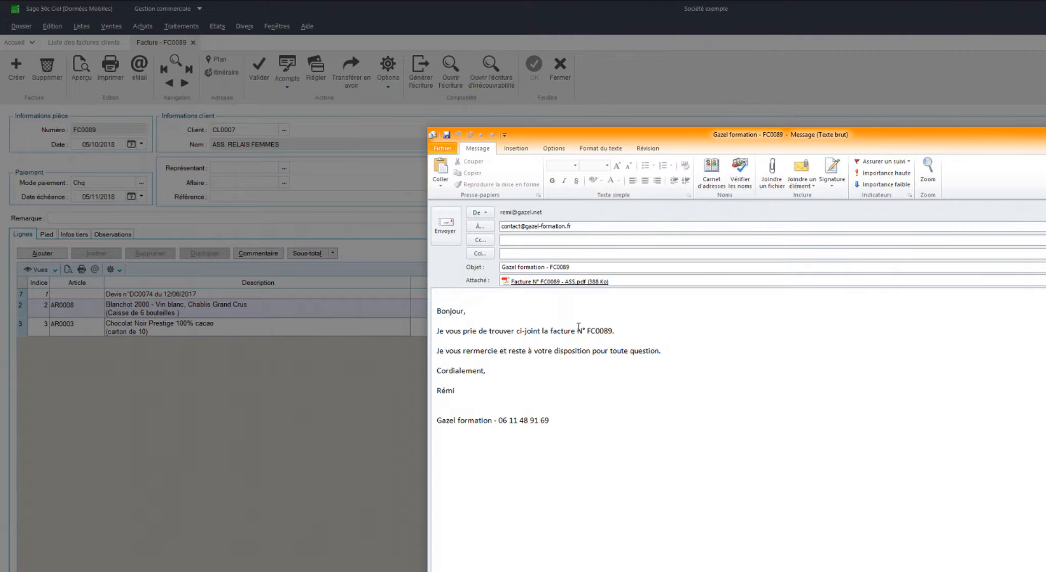
- Add a line of test text below the invoice sentence in the message body and delete it again
left_click(635, 334)
key("Return")
type("qsdflkjfkj")
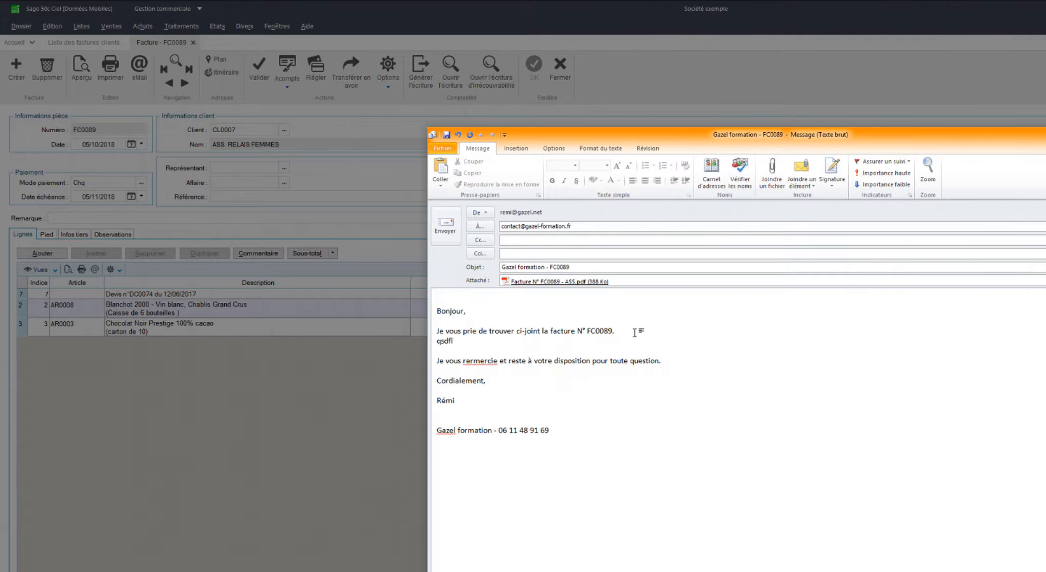
key("BackSpace")
key("BackSpace")
key("BackSpace")
key("BackSpace")
key("BackSpace")
key("BackSpace")
key("BackSpace")
key("BackSpace")
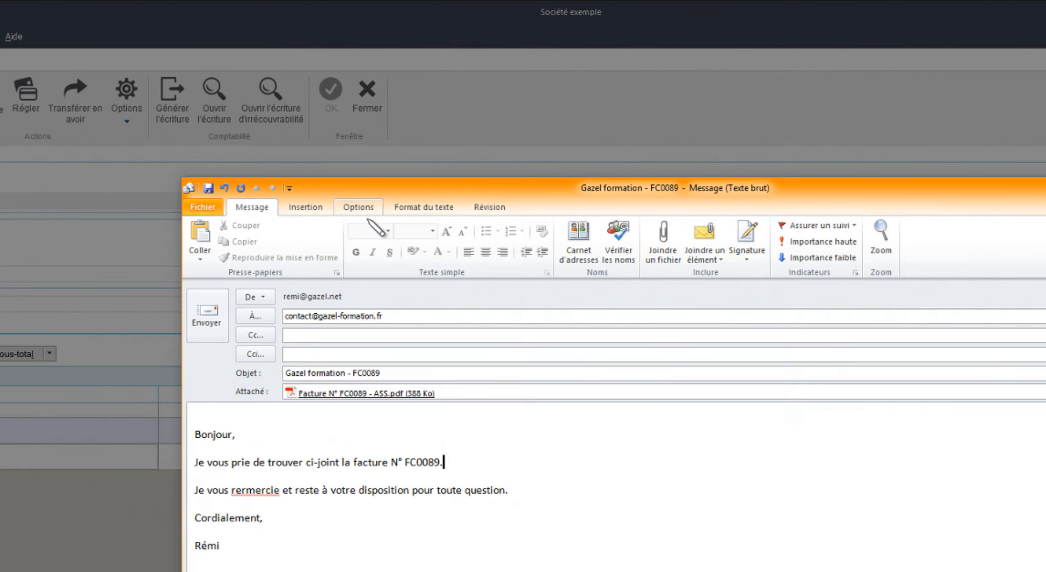
- Switch the message format to HTML and insert the saved signature with the company logo below the text
left_click(401, 208)
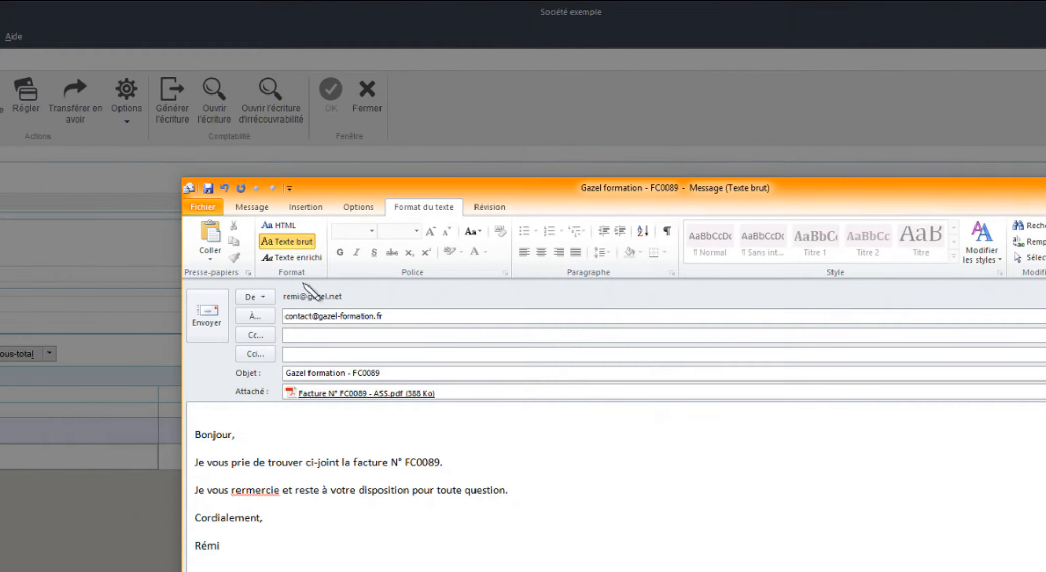
left_click(298, 224)
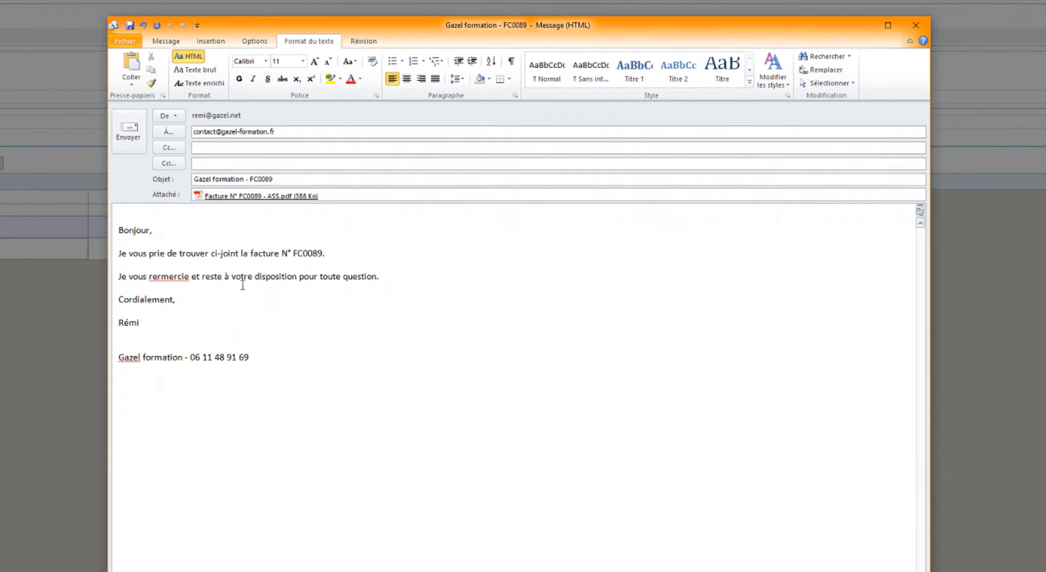
key("Return")
left_click(211, 43)
left_click(253, 66)
left_click(278, 112)
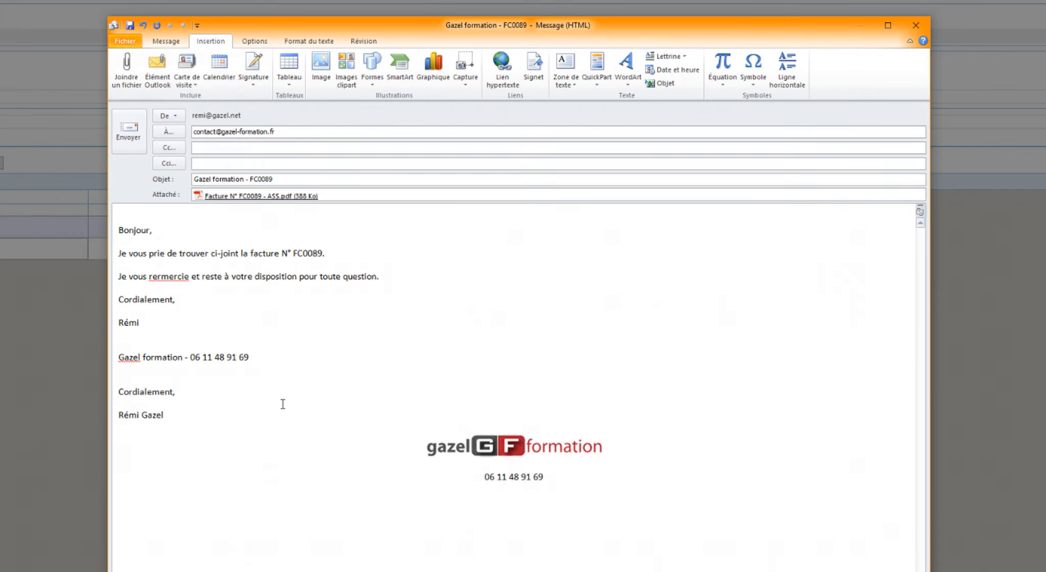
- Close the invoice e-mail draft without saving the changes
left_click(412, 334)
key("Escape")
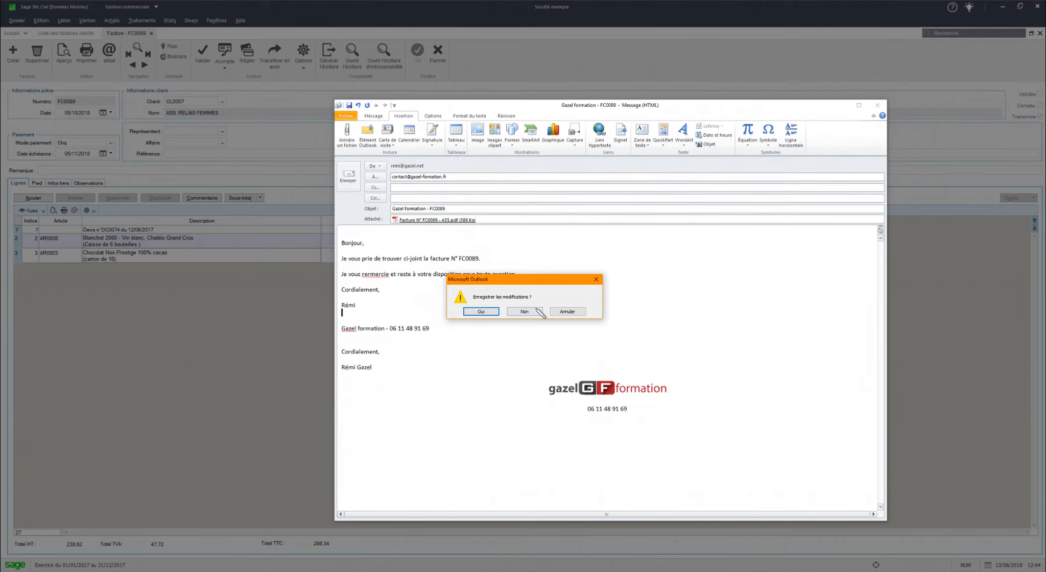
left_click(525, 312)
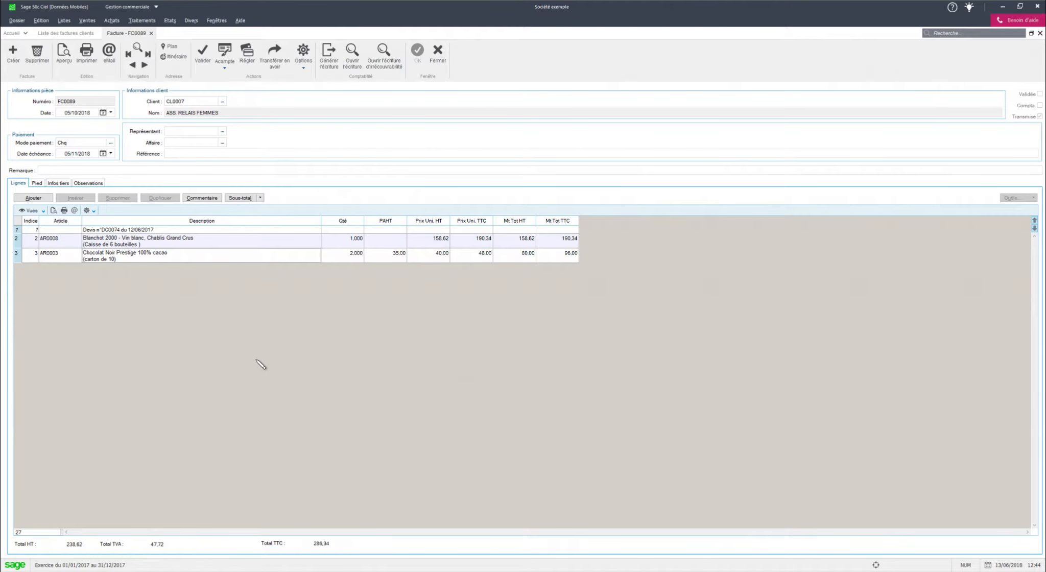
- Open the list of customizable reports (Etats paramétrables)
left_click(20, 21)
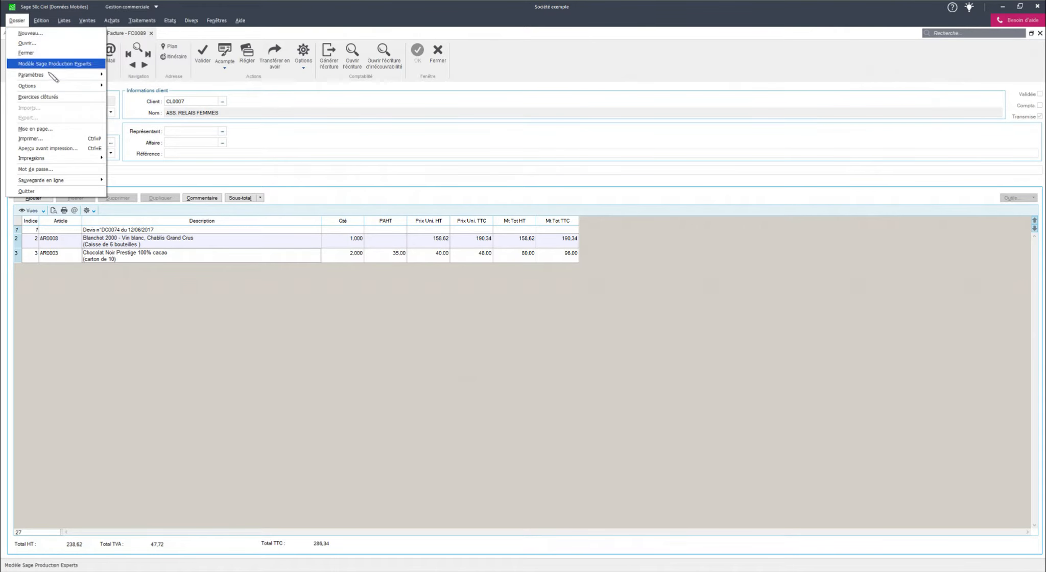
mouse_move(62, 86)
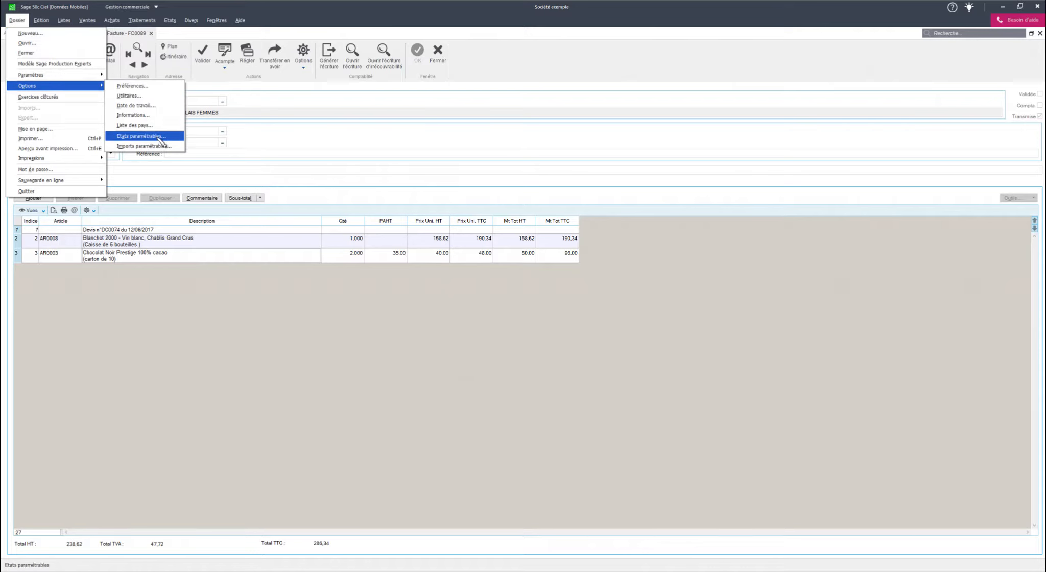
left_click(159, 138)
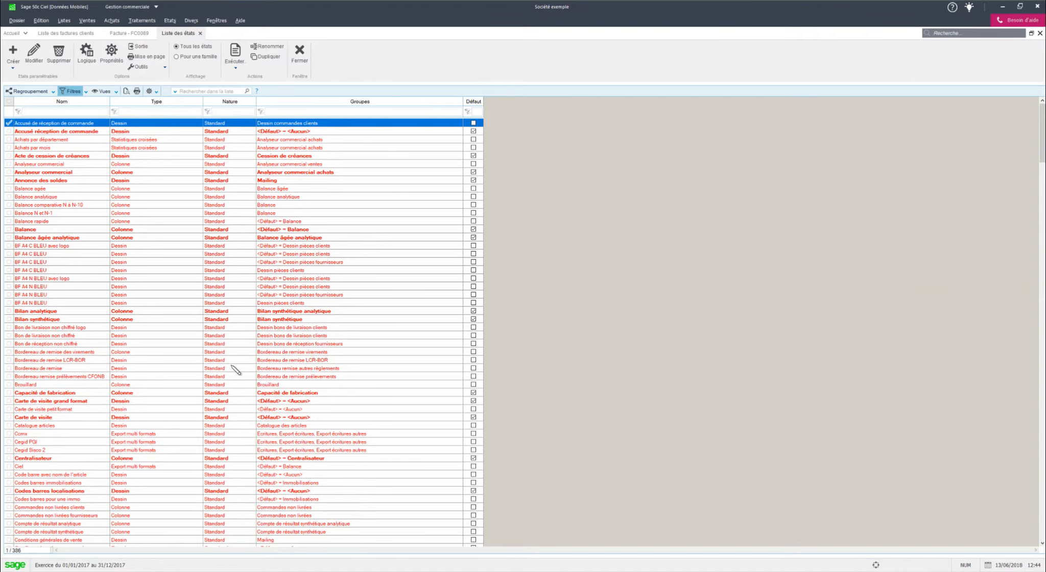
- Filter the report names by "gf" and open the GF - Facture design for editing
left_click(68, 113)
type("gf")
key("Return")
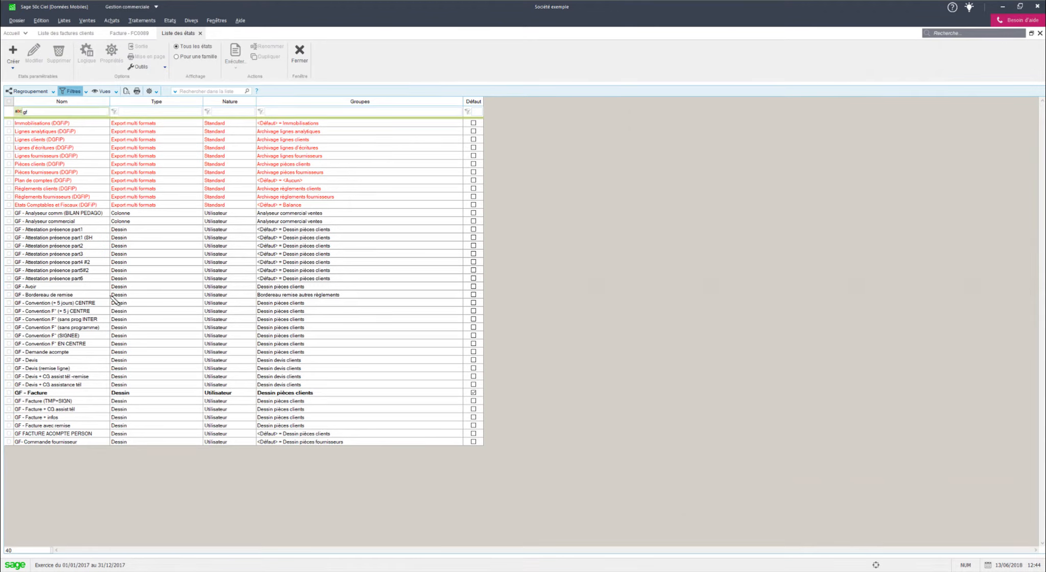
left_click(49, 392)
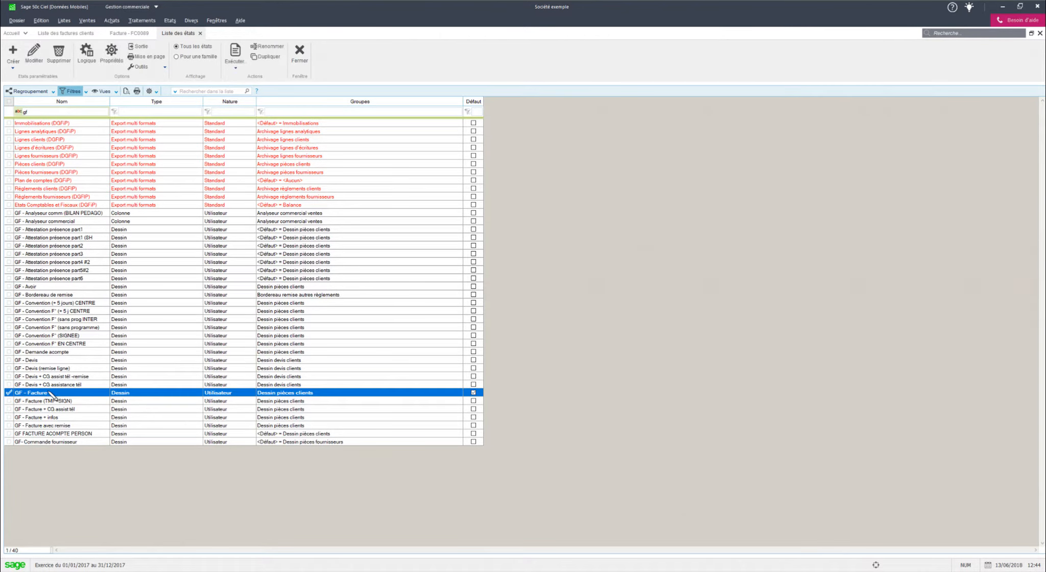
double_click(50, 394)
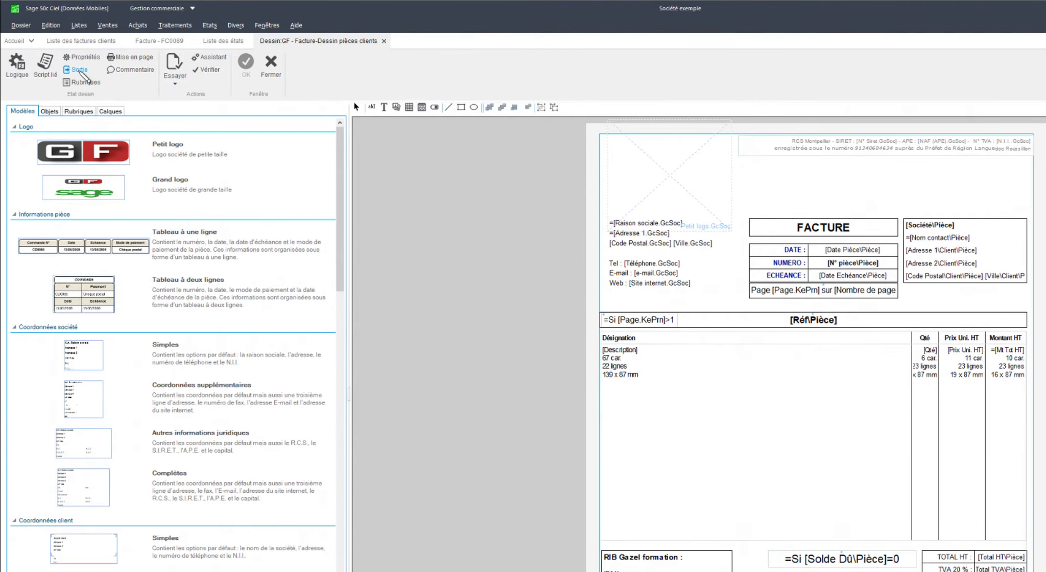
- Examine the title formula of the invoice design in the script editor and leave its properties without changes
left_click(83, 55)
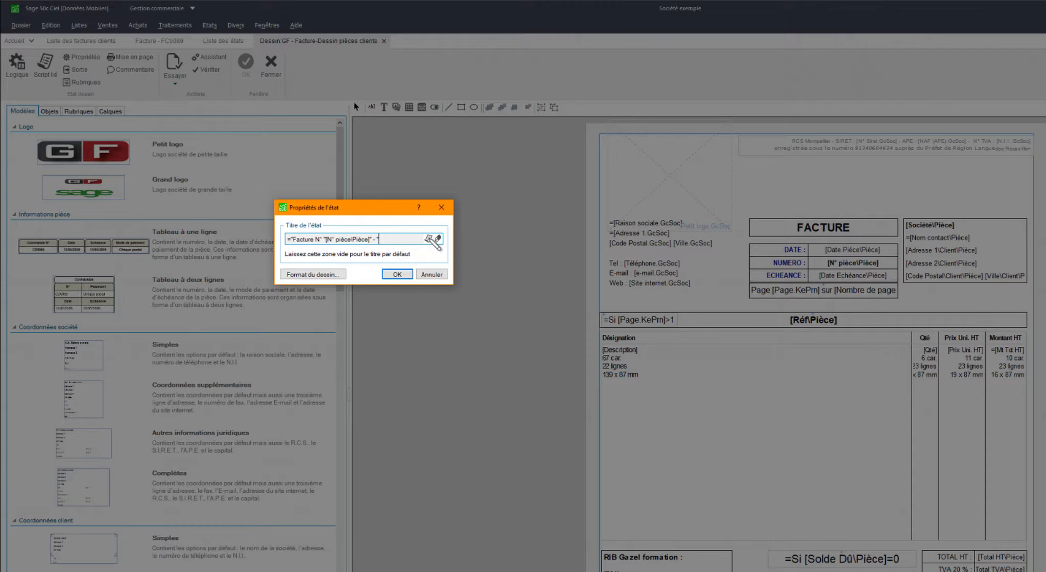
left_click(429, 238)
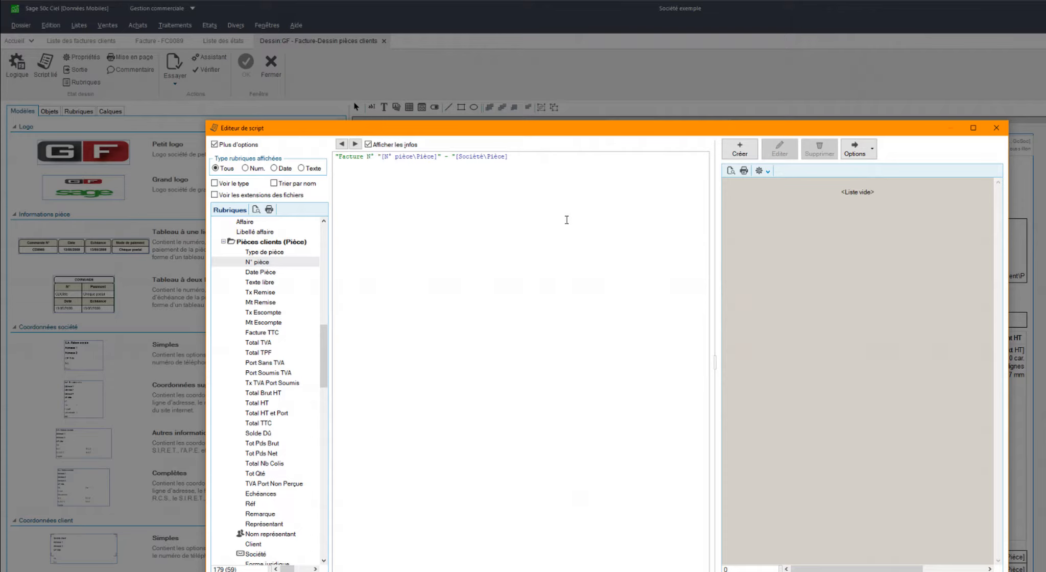
key("Right")
key("Right")
key("Right")
left_click(924, 571)
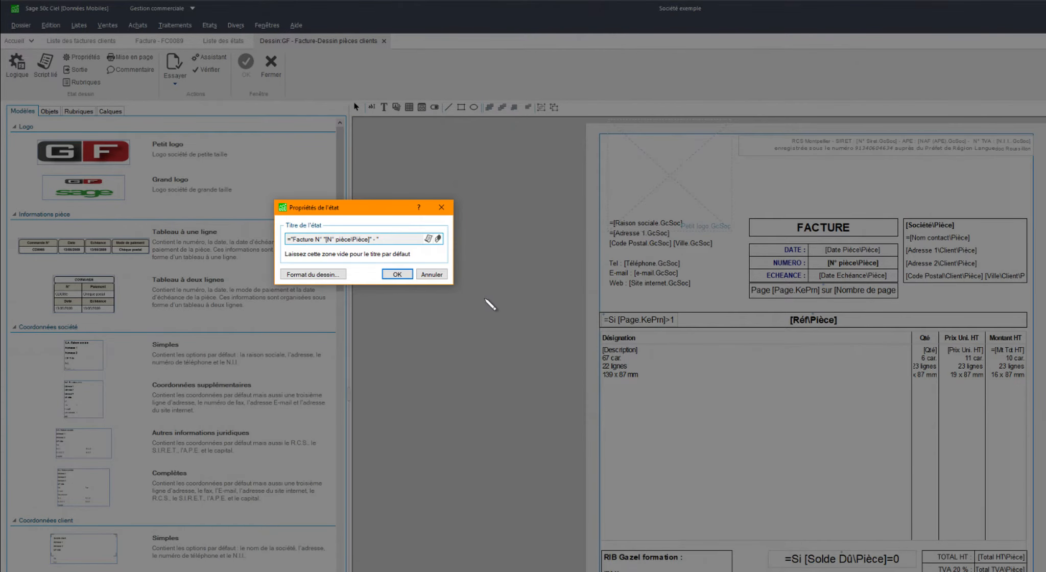
left_click(438, 274)
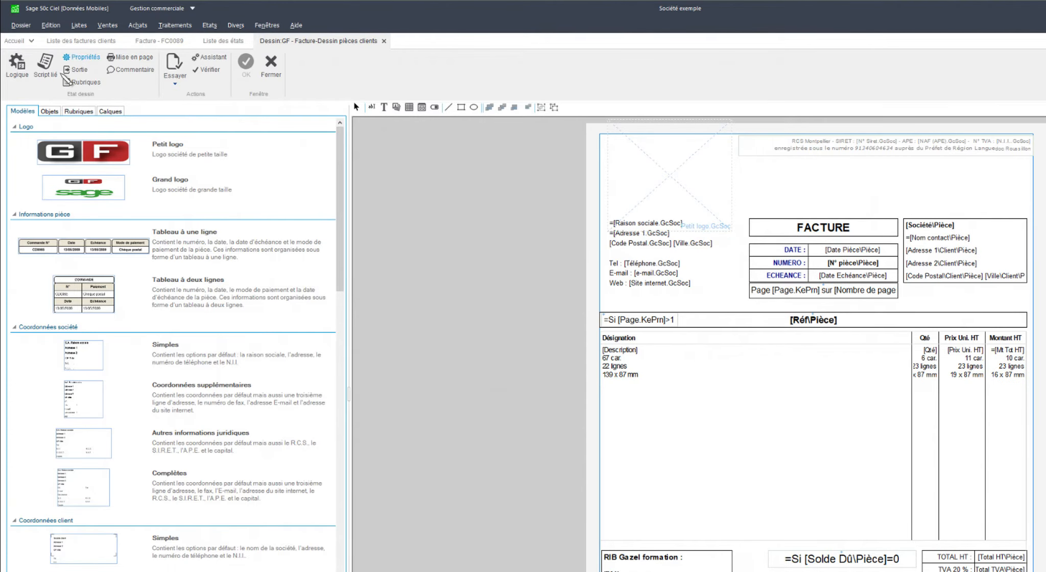
- Open the recipient settings for the E-mail output in the invoice design's output options
left_click(79, 70)
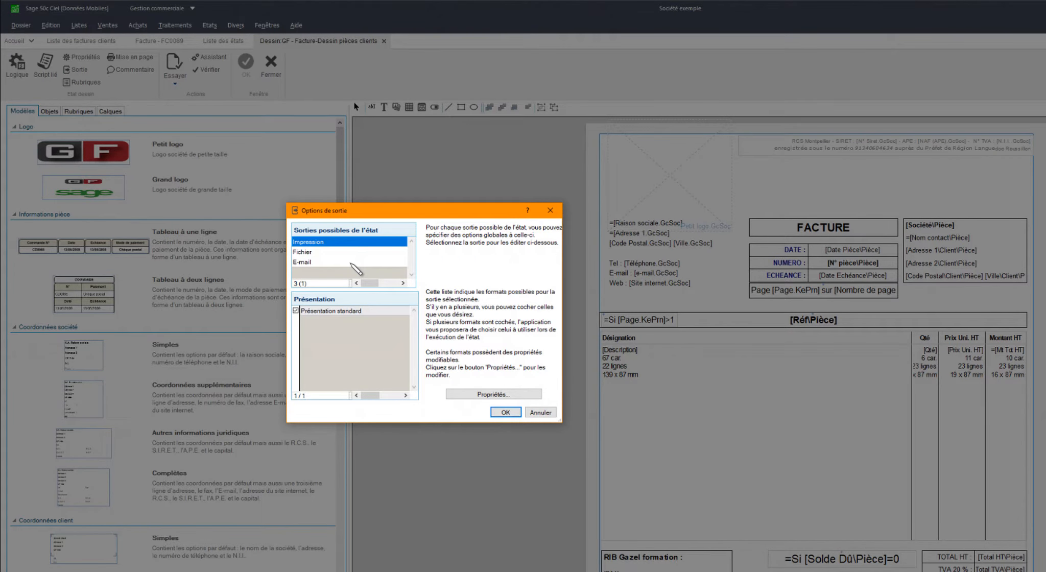
left_click(311, 262)
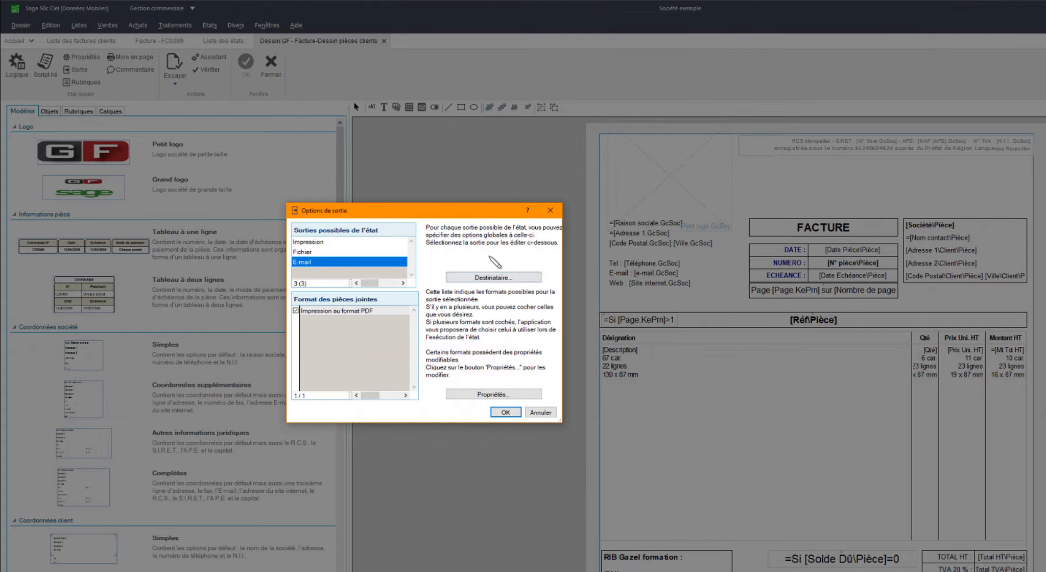
left_click(504, 278)
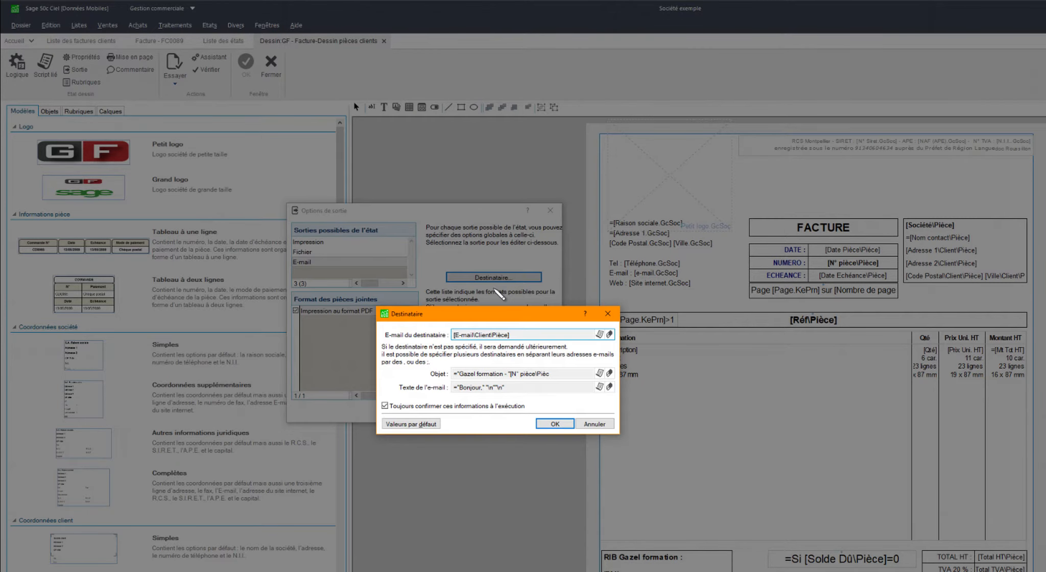
- Use the E-mail field of Clients (Client), under Pièces clients, as the recipient's e-mail value
left_click(601, 336)
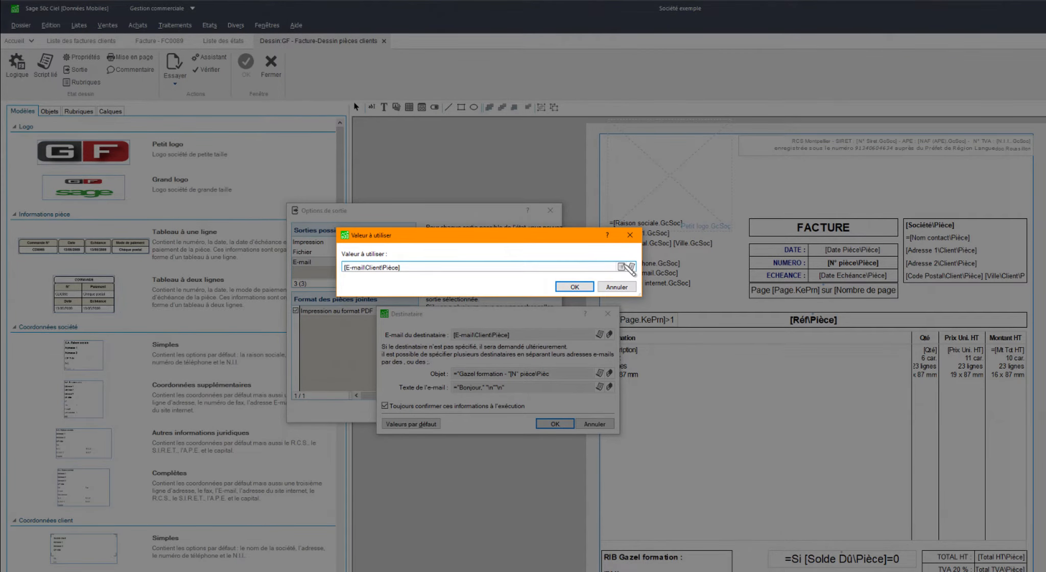
left_click(623, 266)
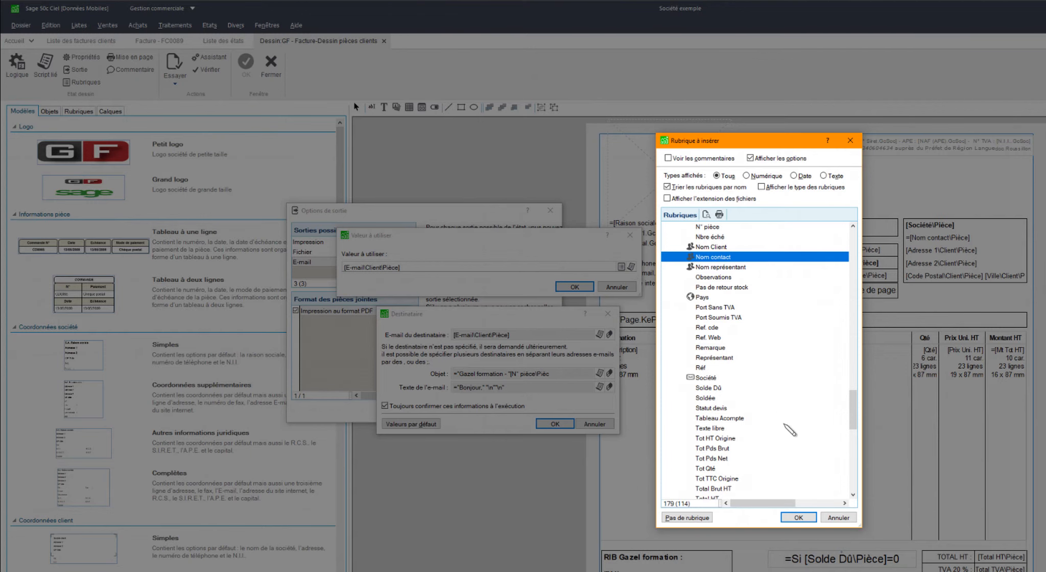
left_click_drag(850, 413, 863, 319)
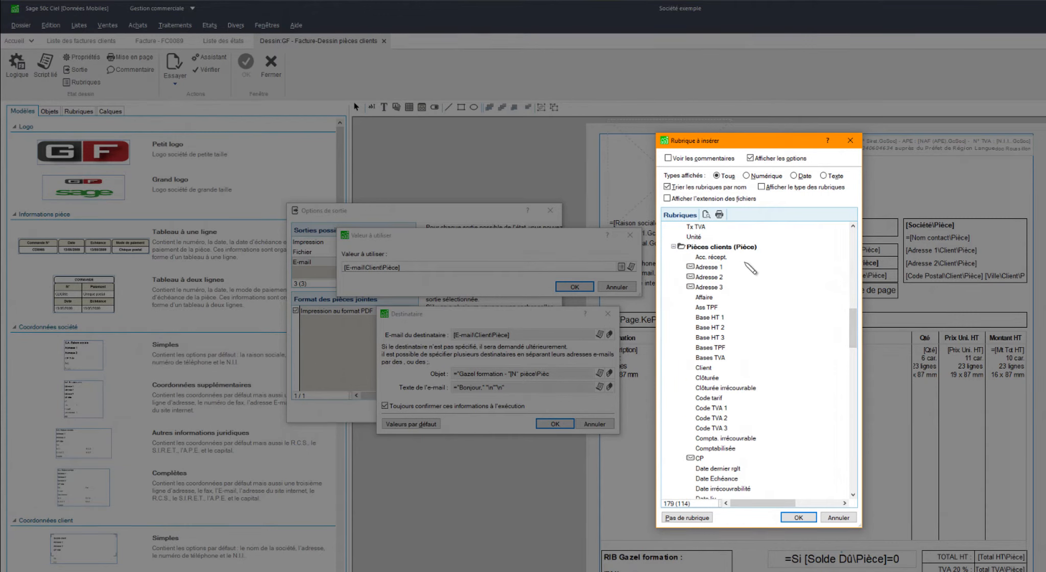
left_click_drag(853, 328, 863, 356)
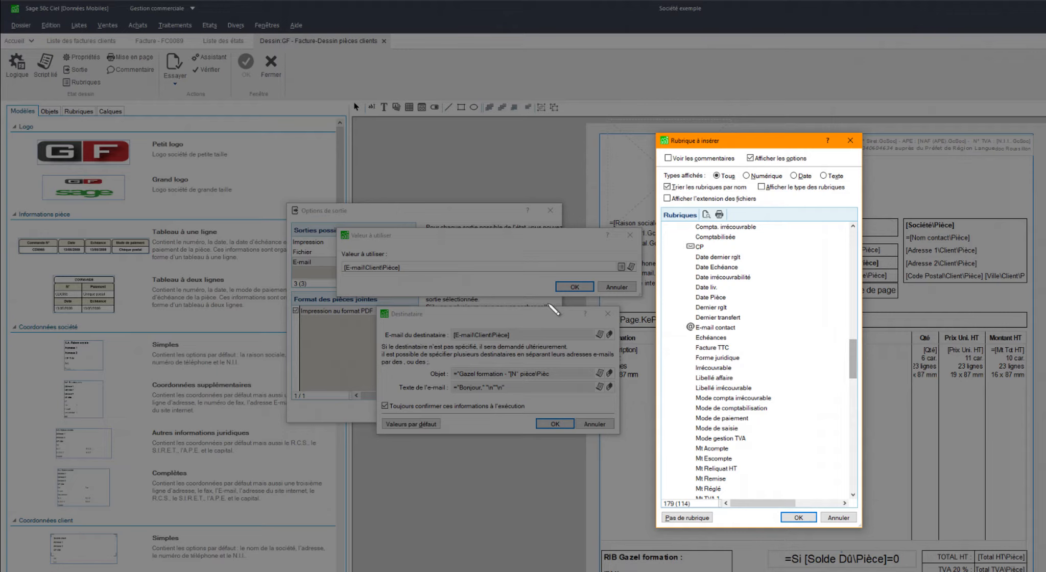
left_click_drag(861, 357, 864, 454)
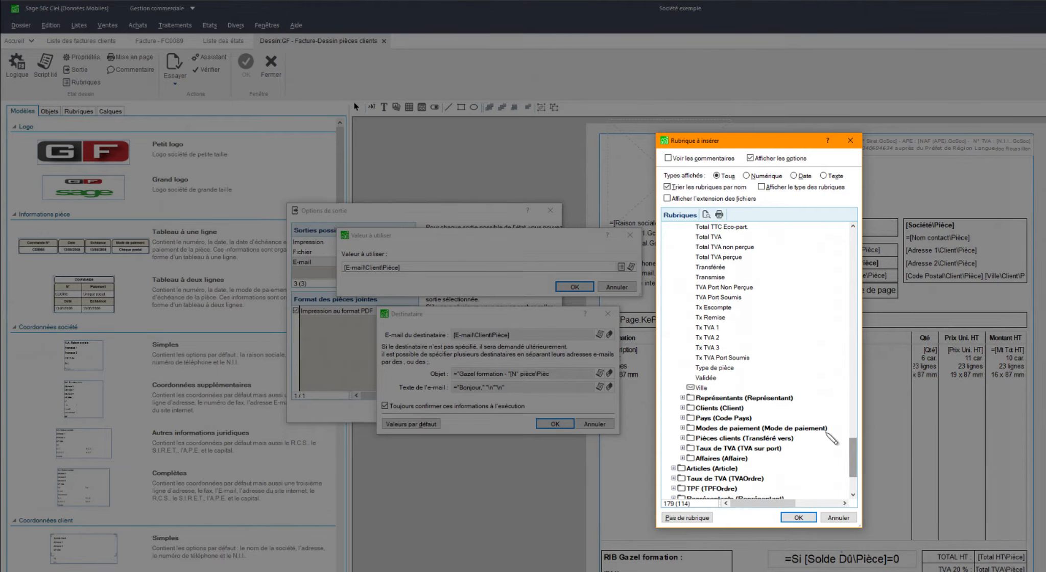
double_click(685, 407)
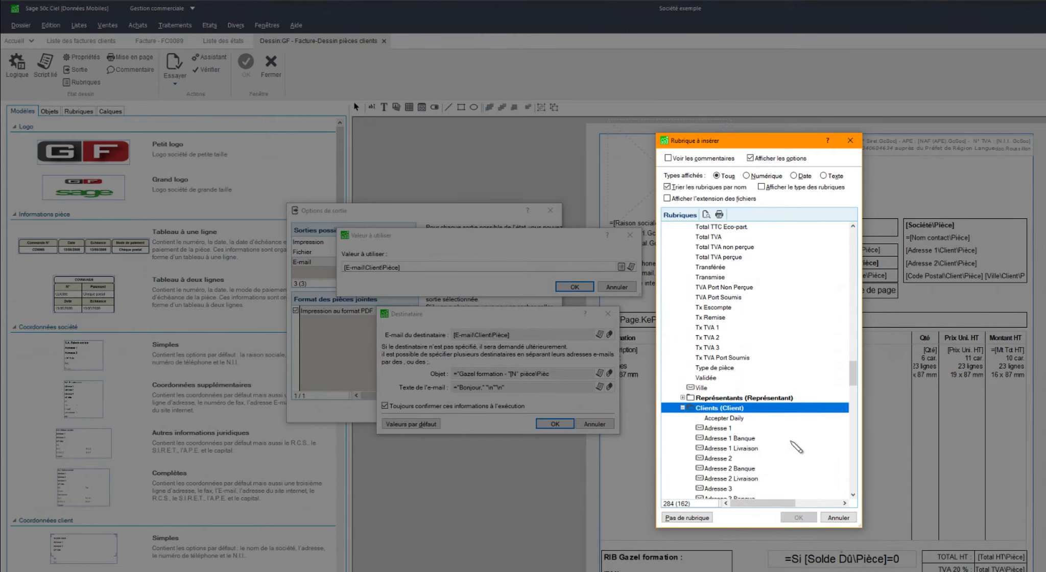
scroll(787, 424, "down", 8)
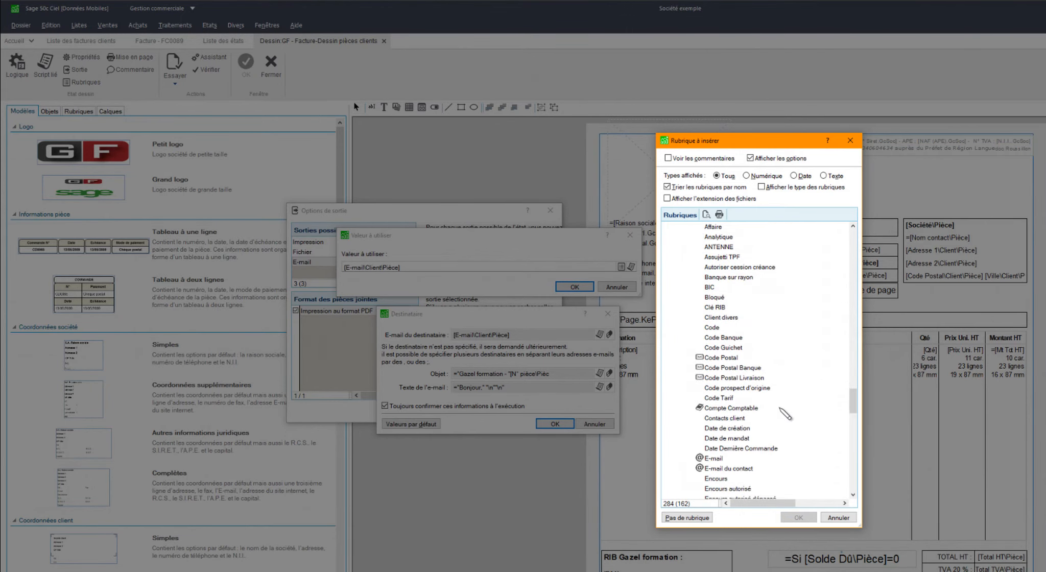
left_click(714, 368)
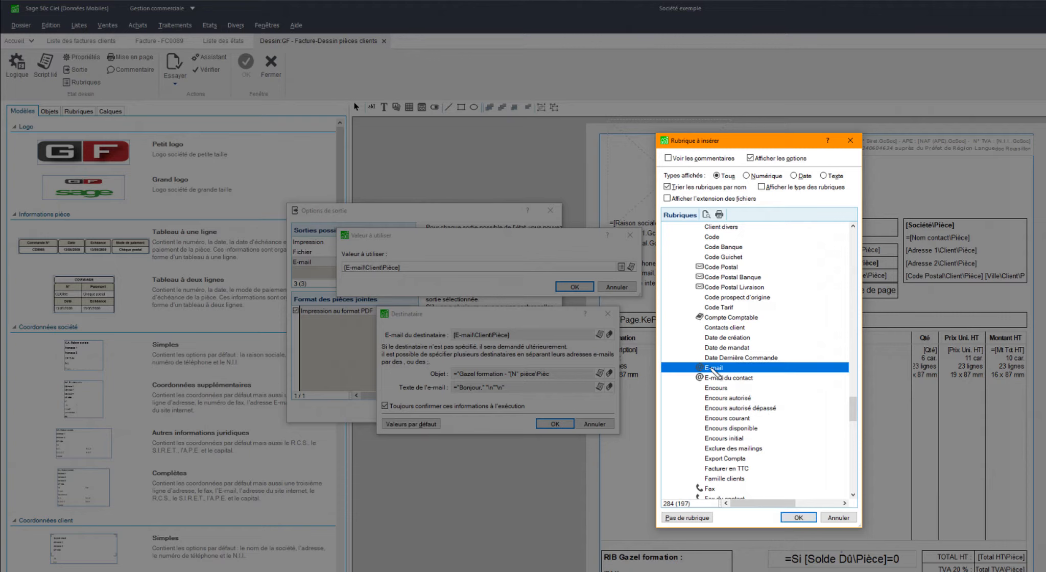
left_click(798, 517)
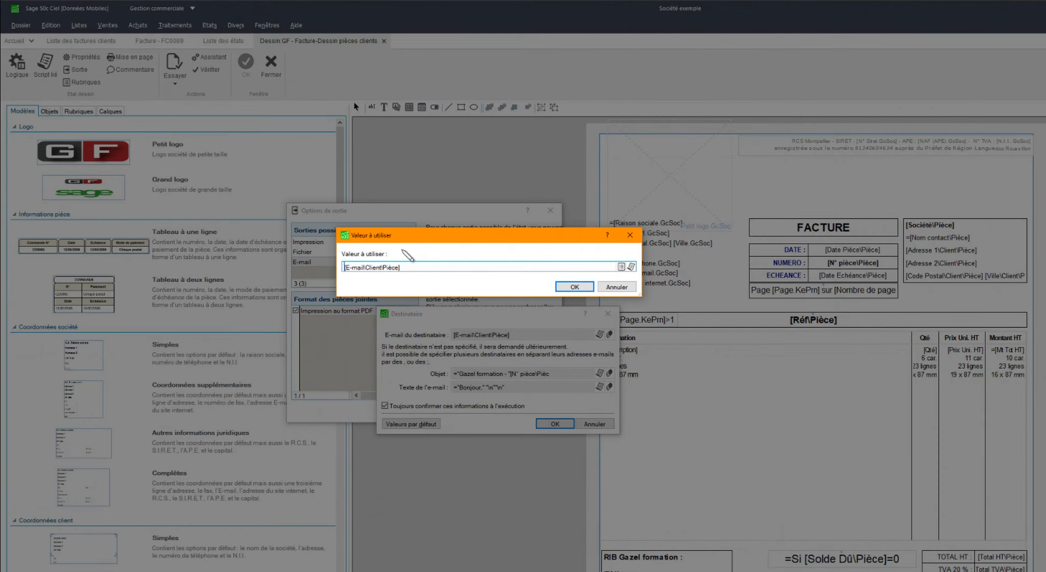
left_click(573, 285)
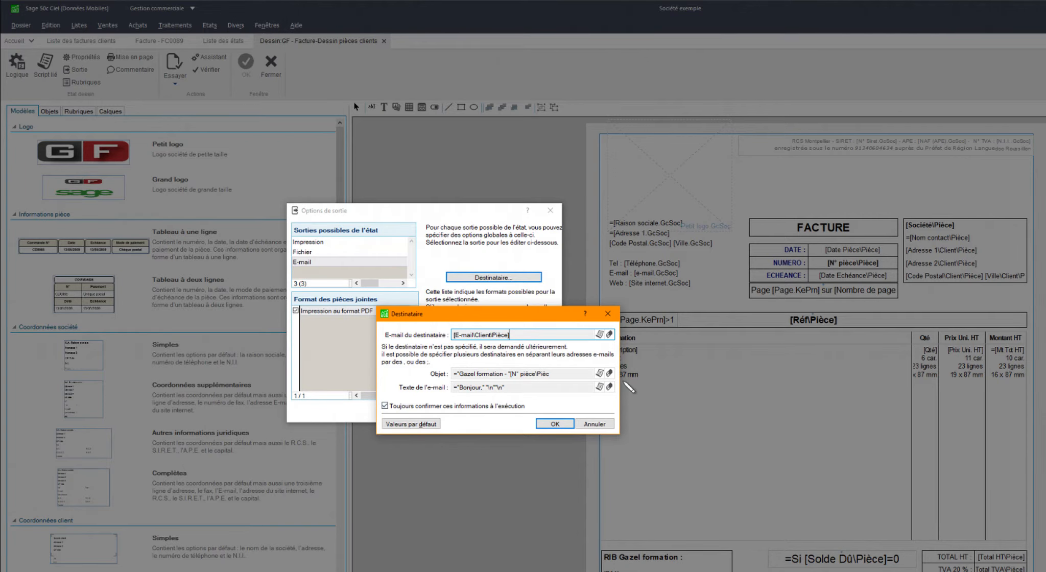
- Examine the e-mail subject's formula in the script editor and leave it as it is
left_click(600, 373)
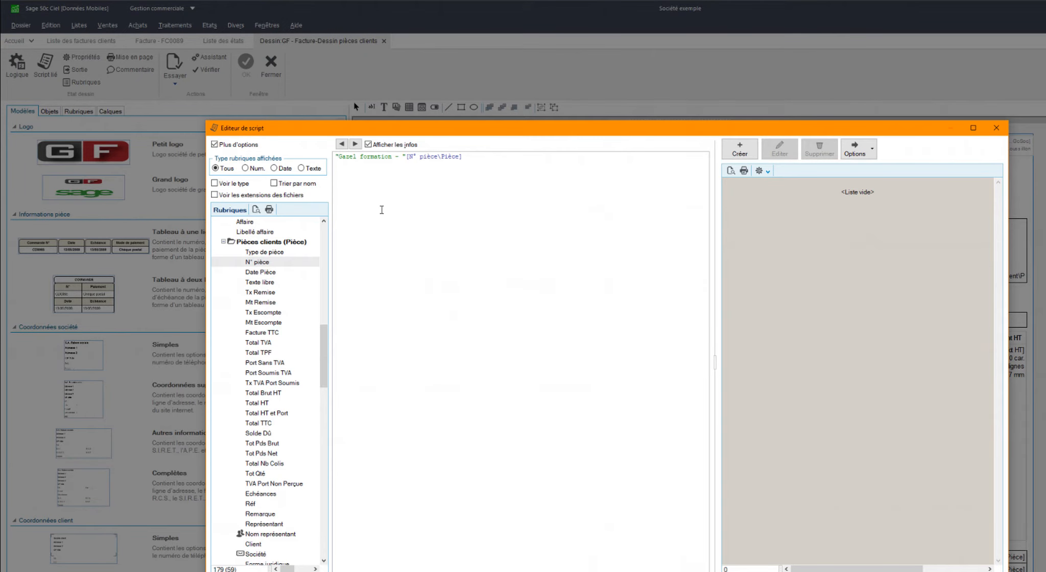
key("Right")
key("Right")
key("Right")
key("Right")
key("Right")
key("Right")
key("Right")
key("Right")
key("Right")
key("Right")
key("Right")
key("Right")
key("Right")
key("Right")
key("Right")
key("Right")
key("Right")
key("Right")
key("Right")
left_click(945, 571)
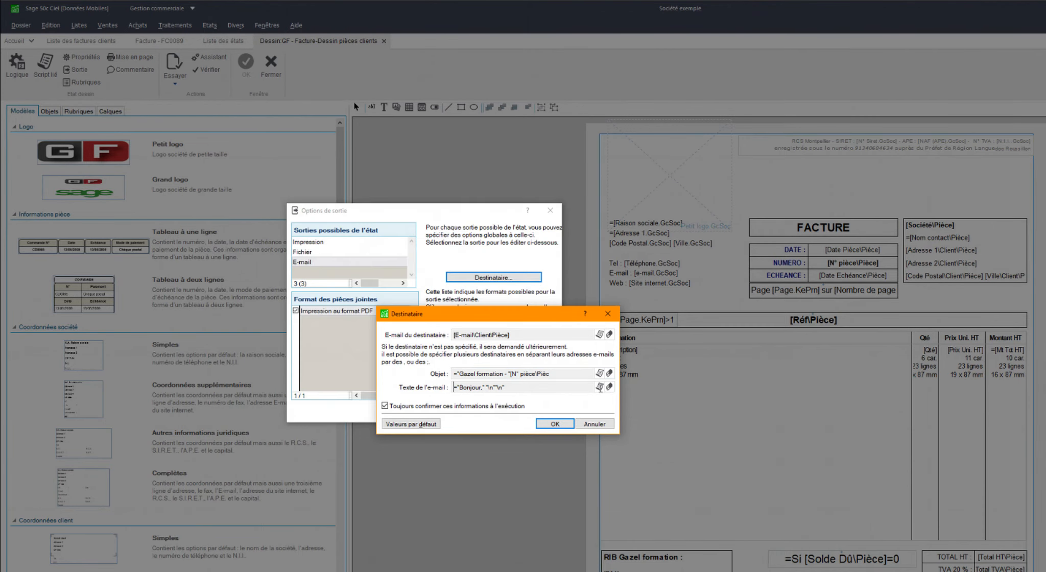
- Insert a blank line after the "Bonjour," line in the script for the e-mail text
left_click(600, 387)
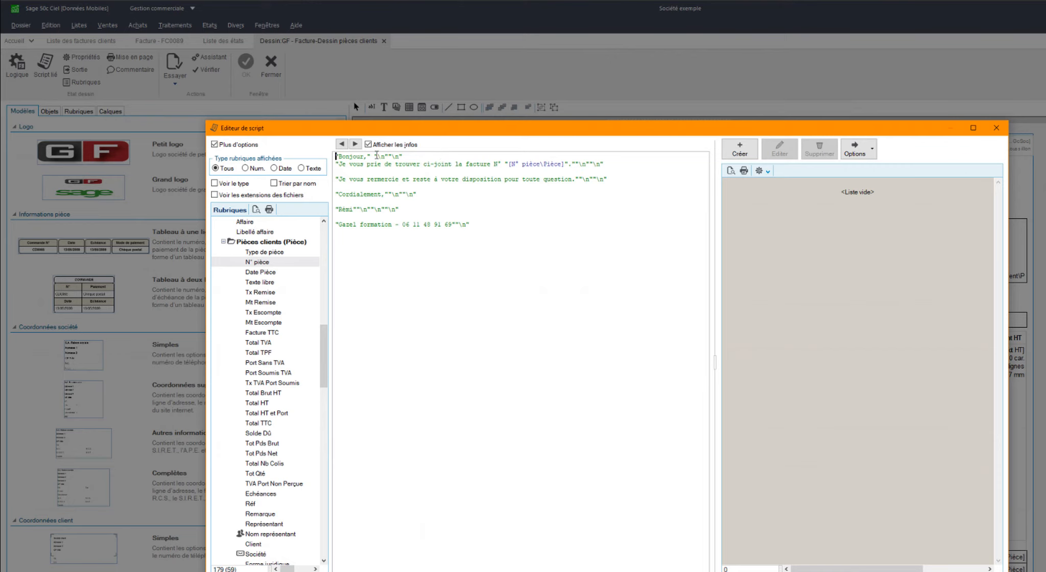
left_click_drag(373, 156, 390, 156)
key("Left")
key("Right")
key("End")
key("Return")
key("Return")
key("Return")
key("Return")
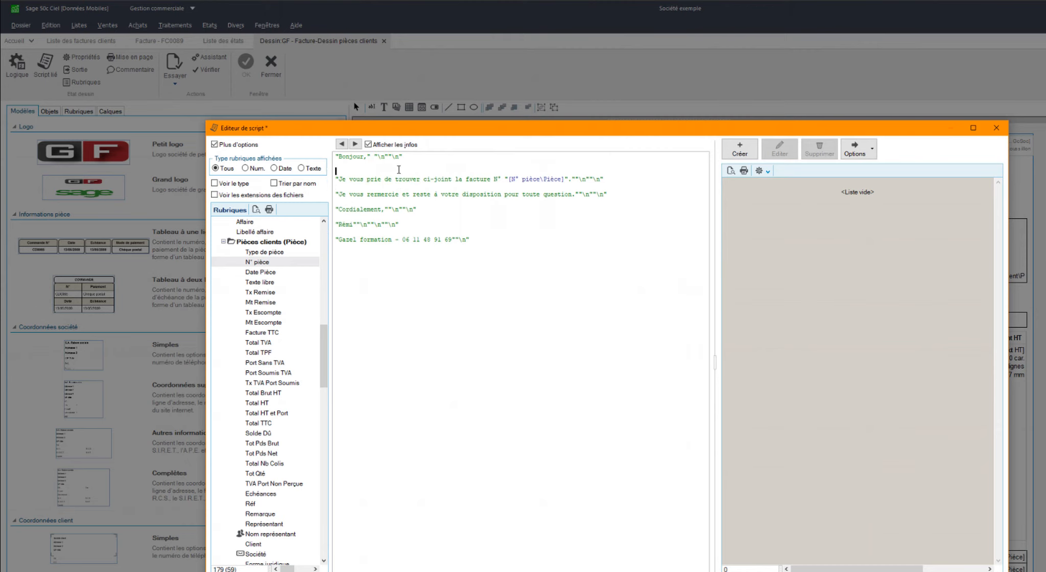
key("BackSpace")
key("BackSpace")
key("BackSpace")
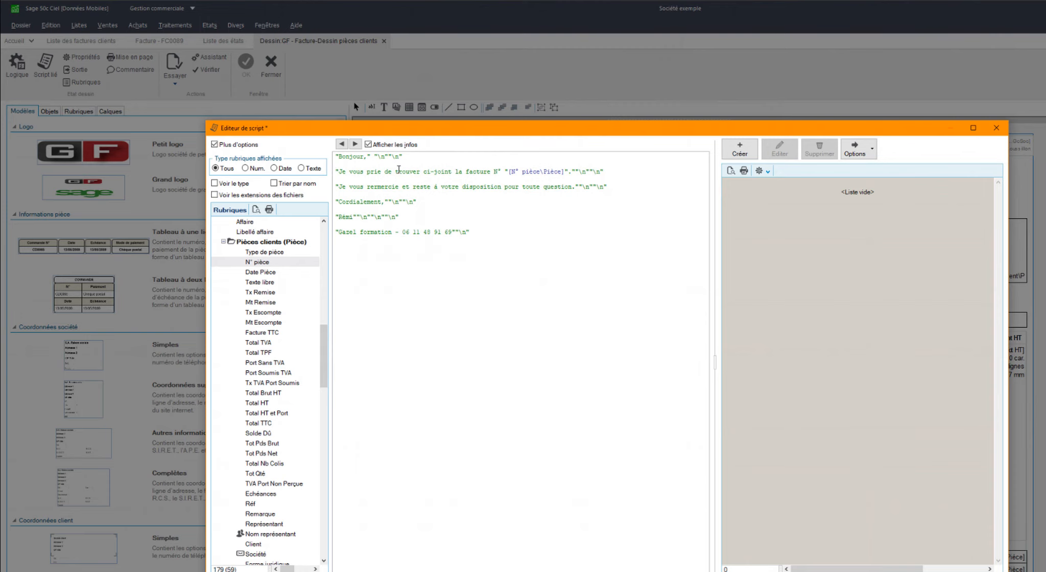
- Review the start of the e-mail text script, and accept the script, recipient settings and output options
key("shift+Right")
key("shift+Right")
key("Right")
key("shift+Right")
key("shift+Right")
key("Right")
left_click(945, 571)
left_click(555, 425)
left_click(507, 422)
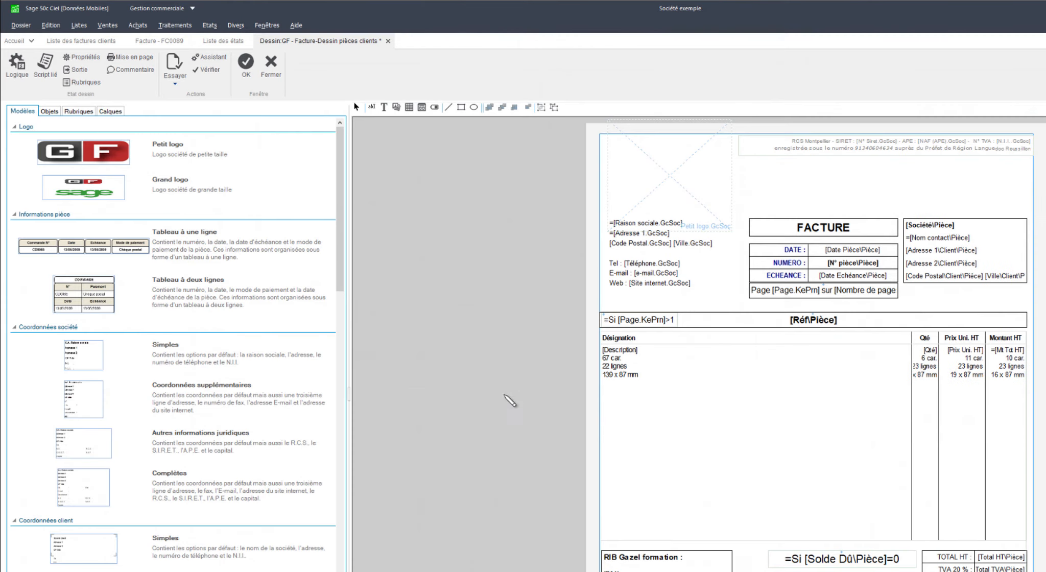
- Return to the open customer invoice and create its e-mail with the GF - Facture design, without validating the invoice
left_click(174, 40)
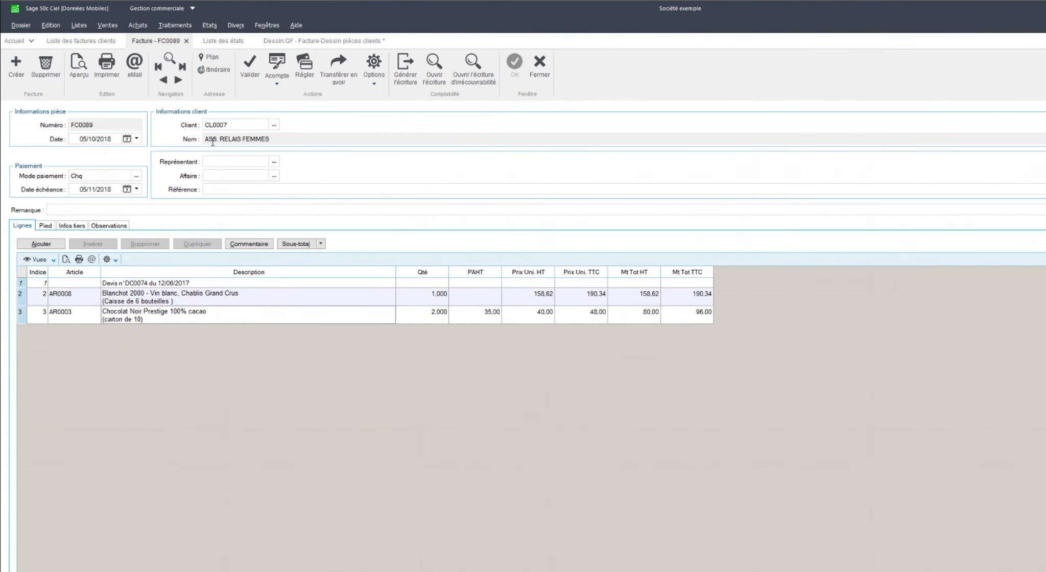
left_click(135, 66)
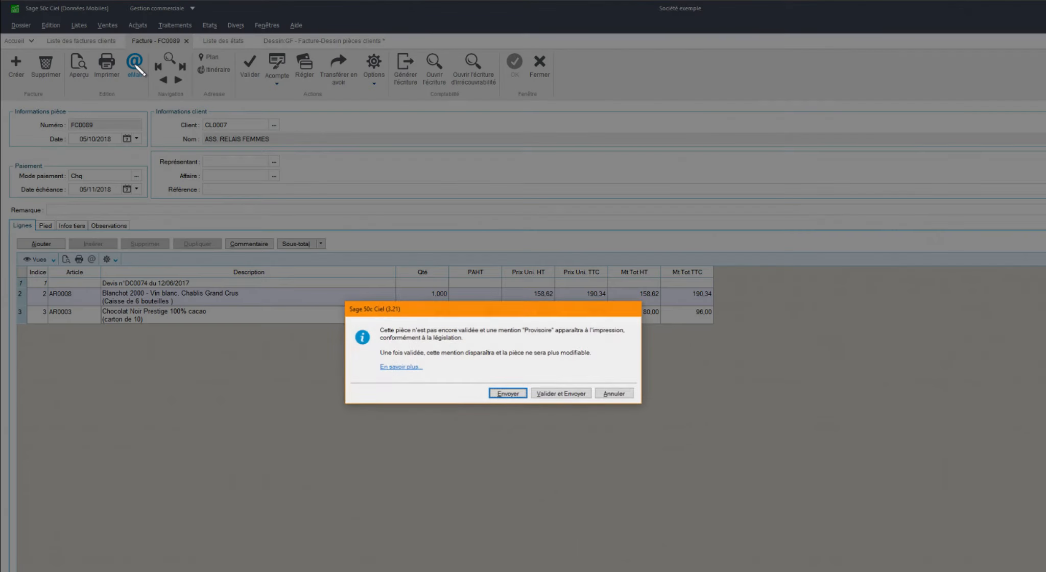
left_click(509, 394)
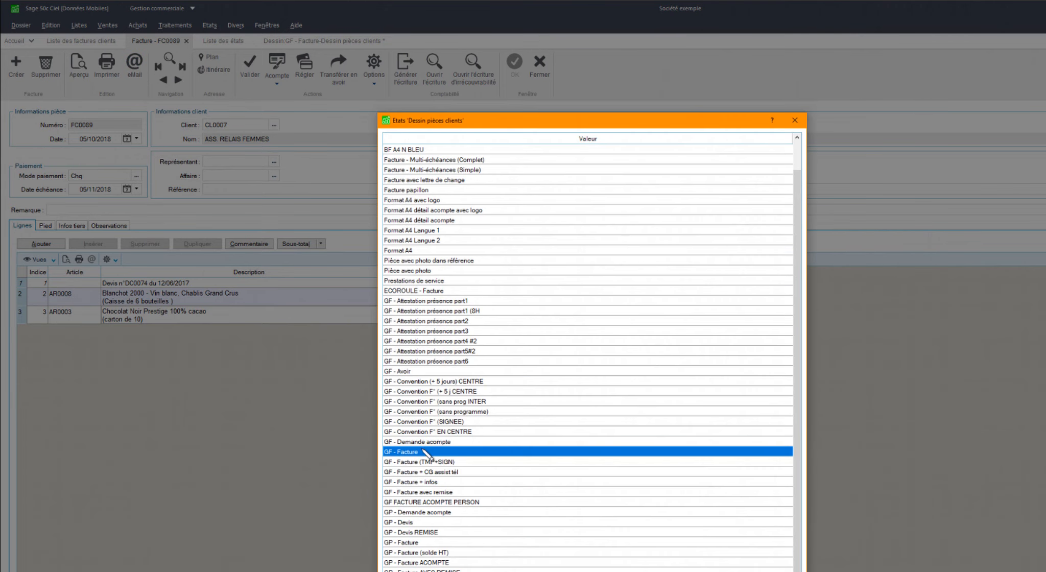
double_click(400, 453)
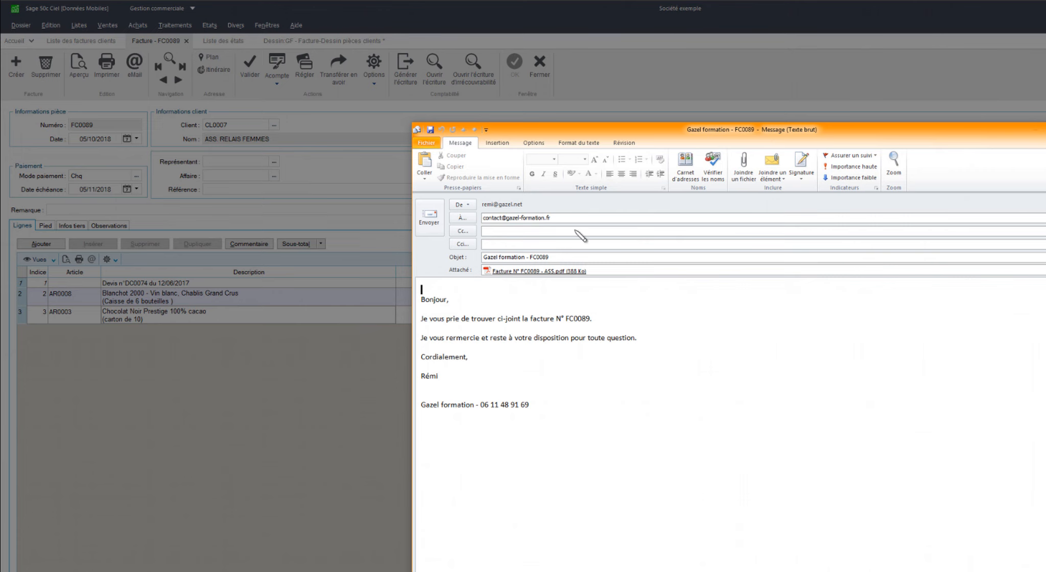
- Switch the e-mail message to HTML format and insert the GF signature below the message text
left_click(578, 145)
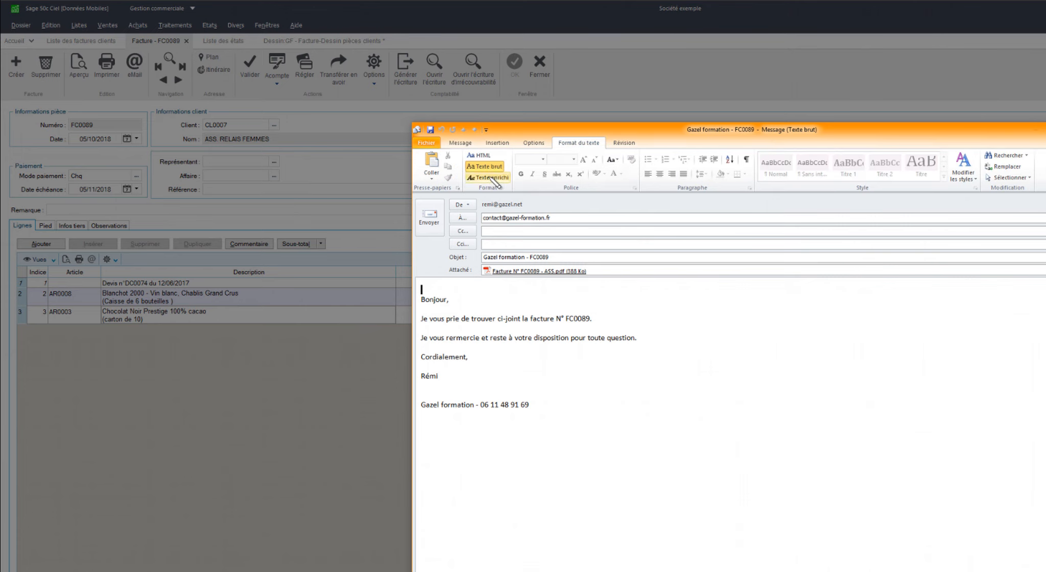
left_click(480, 155)
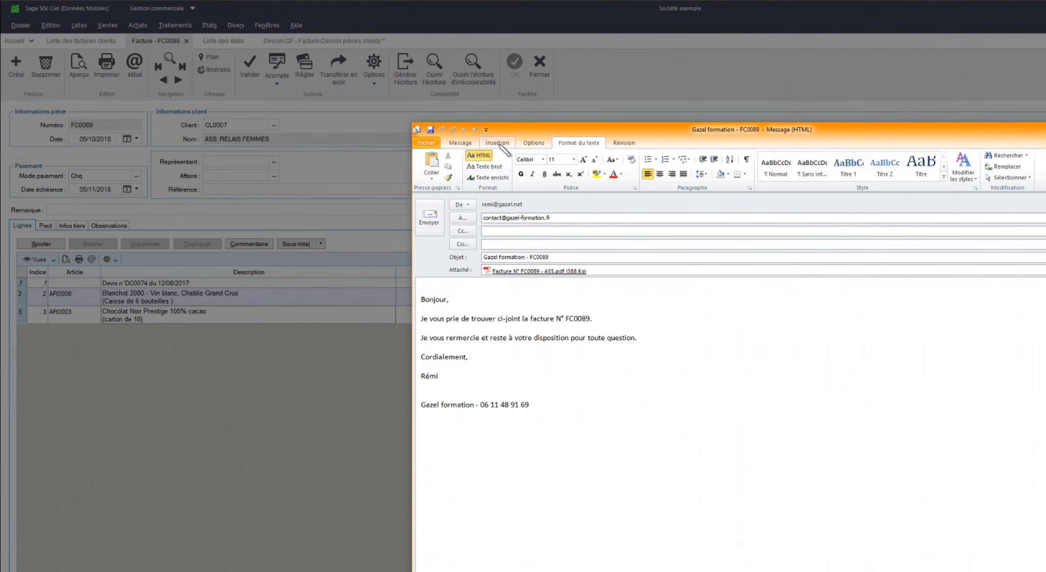
left_click(500, 144)
left_click(540, 409)
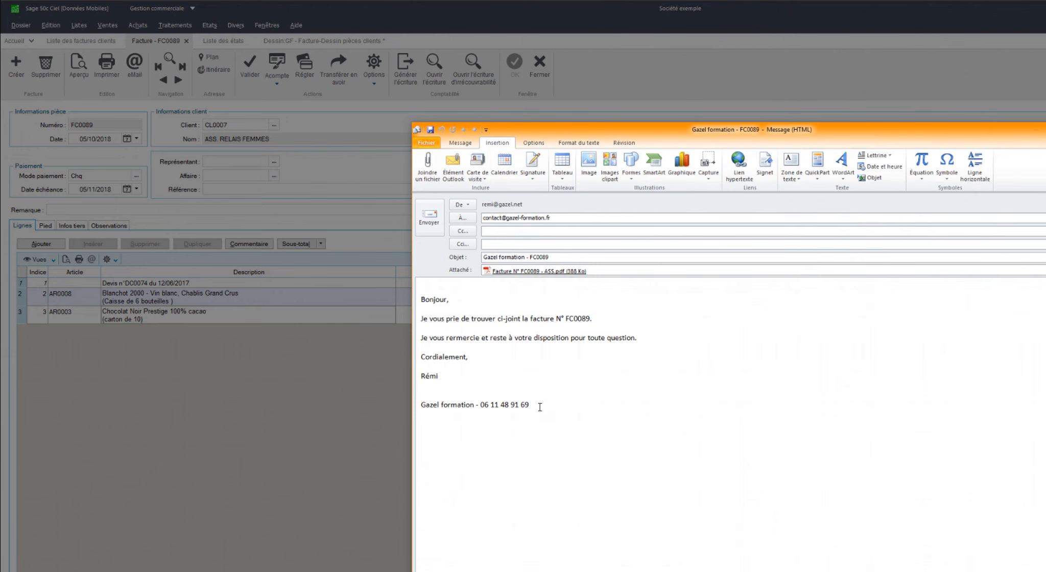
left_click(533, 176)
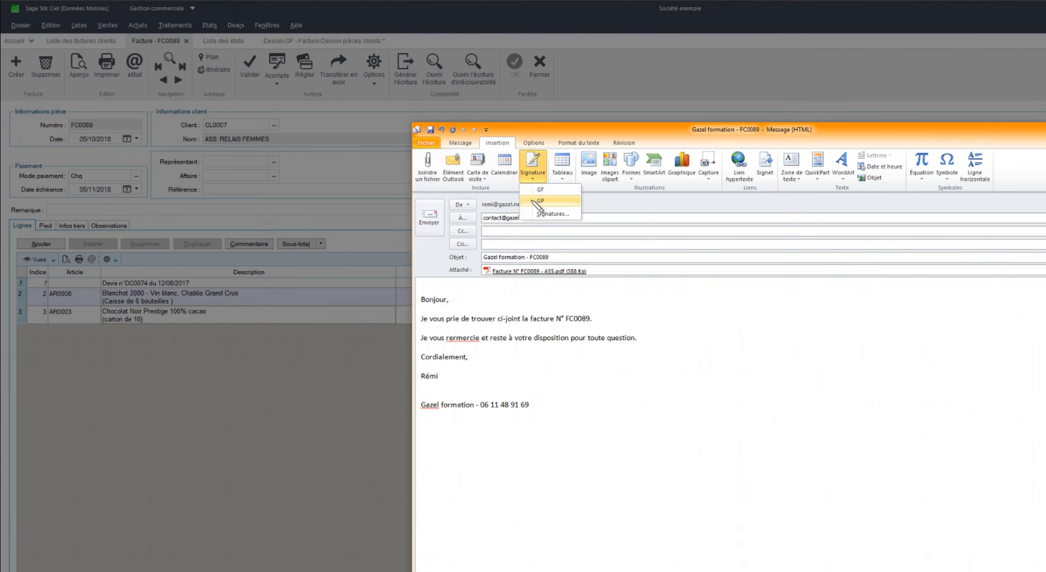
left_click(538, 193)
left_click(560, 423)
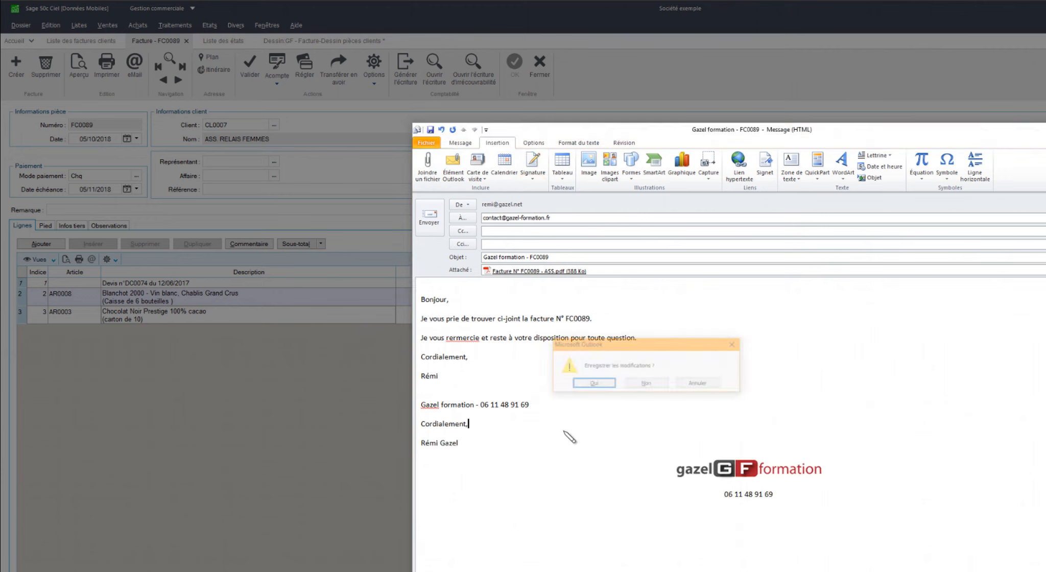
- Close the e-mail draft without saving its changes and close the customer invoice
left_click(660, 384)
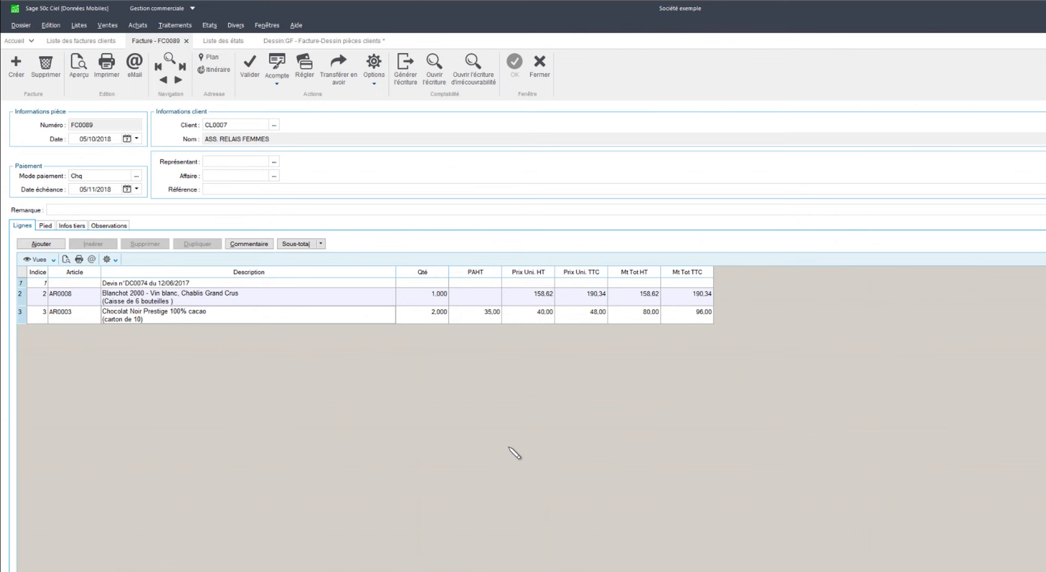
left_click(540, 66)
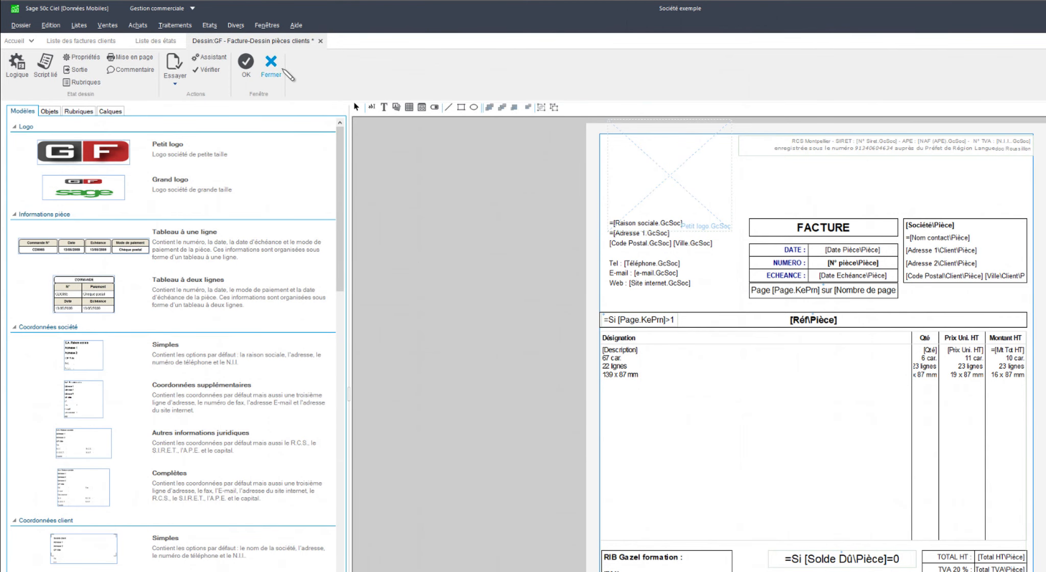